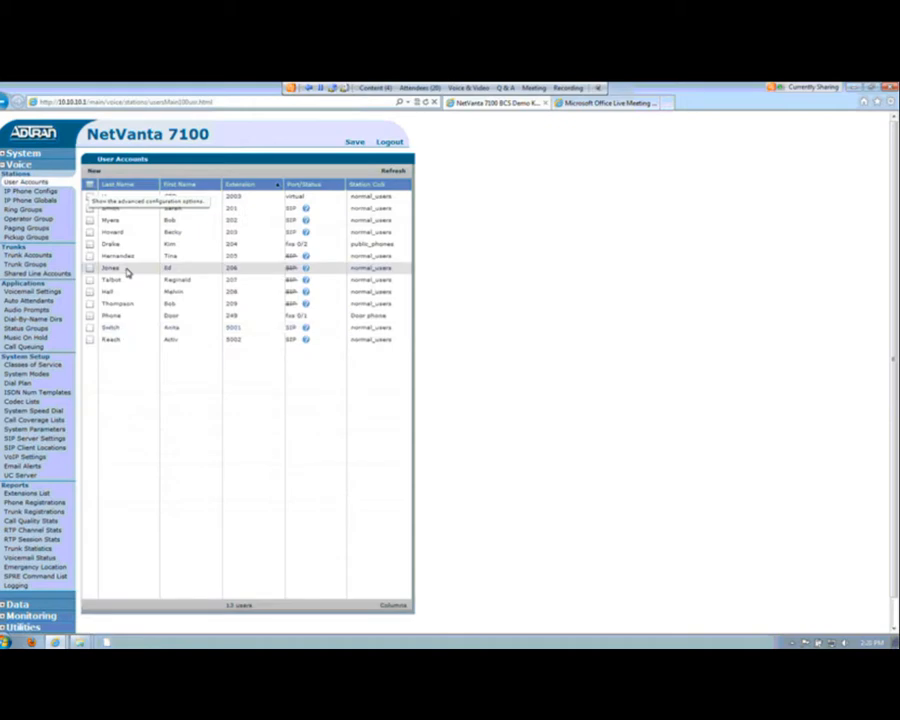
Step: Open the user account for extension 202 and set its FindMe-FollowMe mode to Enhanced
{"action": "double_click", "coordinate": [128, 222]}
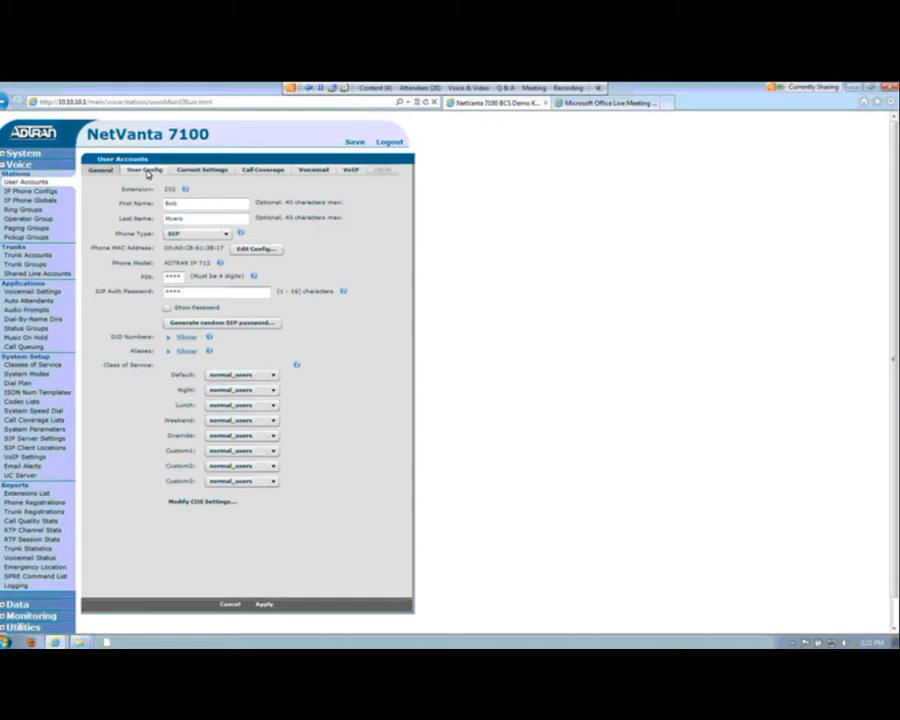
{"action": "left_click", "coordinate": [145, 170]}
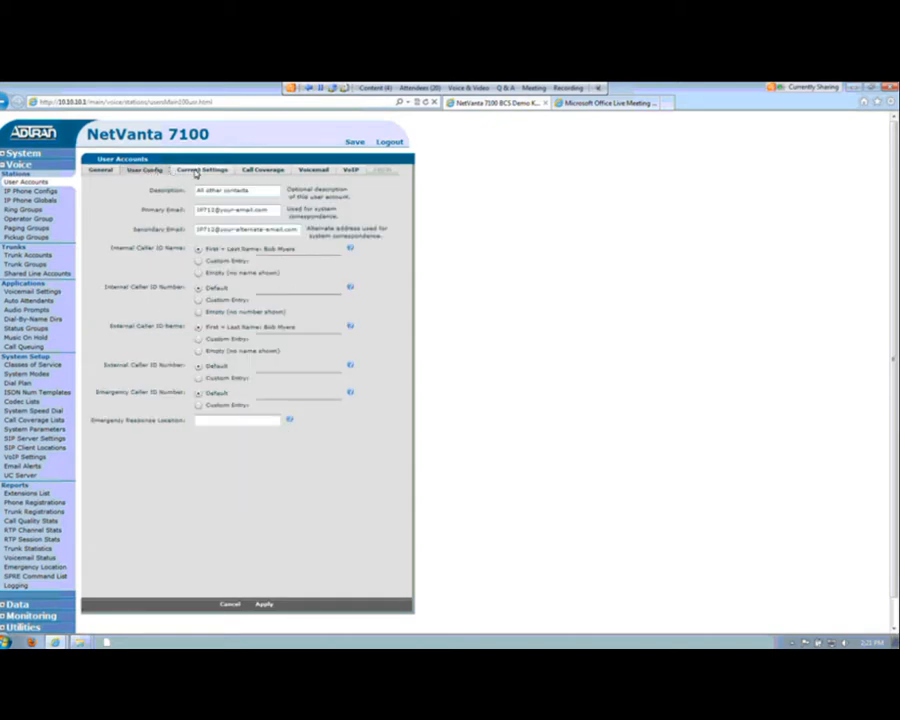
{"action": "left_click", "coordinate": [197, 172]}
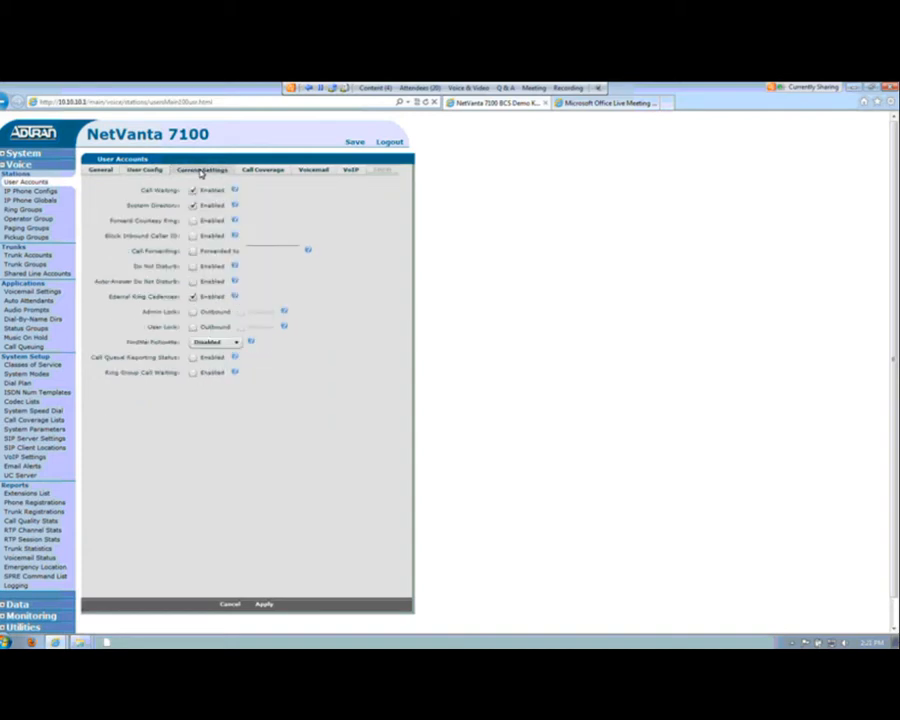
{"action": "left_click", "coordinate": [237, 345]}
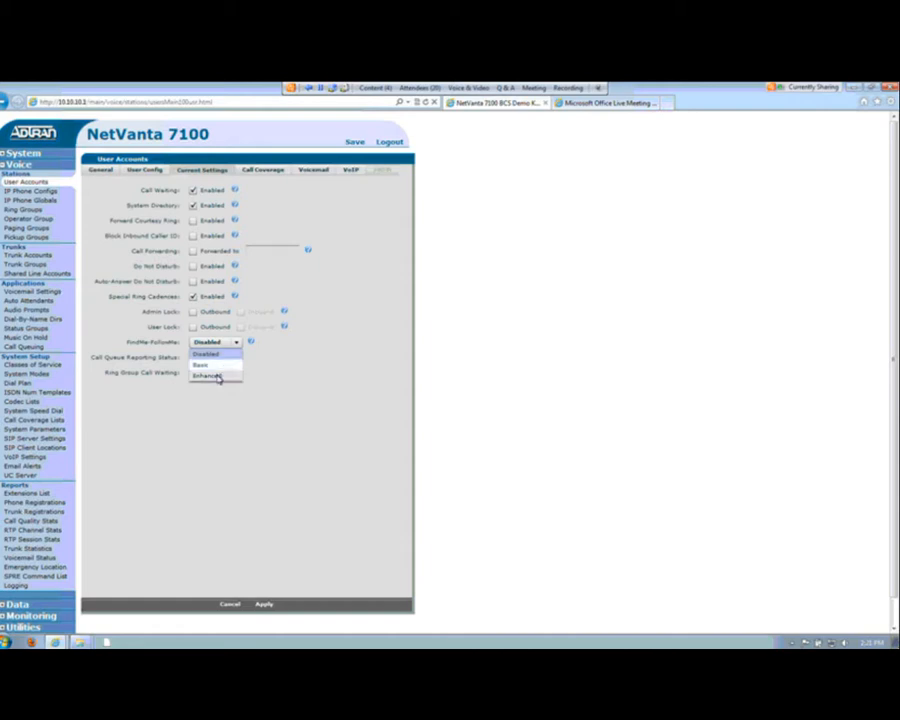
{"action": "left_click", "coordinate": [218, 376]}
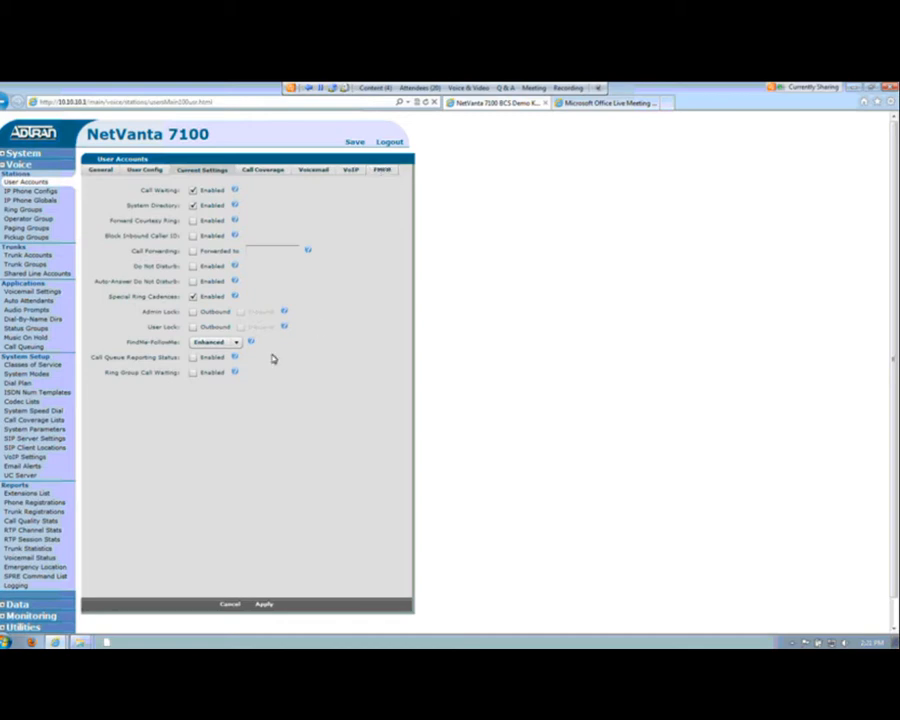
Step: Switch the account's FindMe-FollowMe mode to Disabled and back to Enhanced
{"action": "left_click", "coordinate": [234, 343]}
{"action": "left_click", "coordinate": [226, 358]}
{"action": "left_click", "coordinate": [236, 343]}
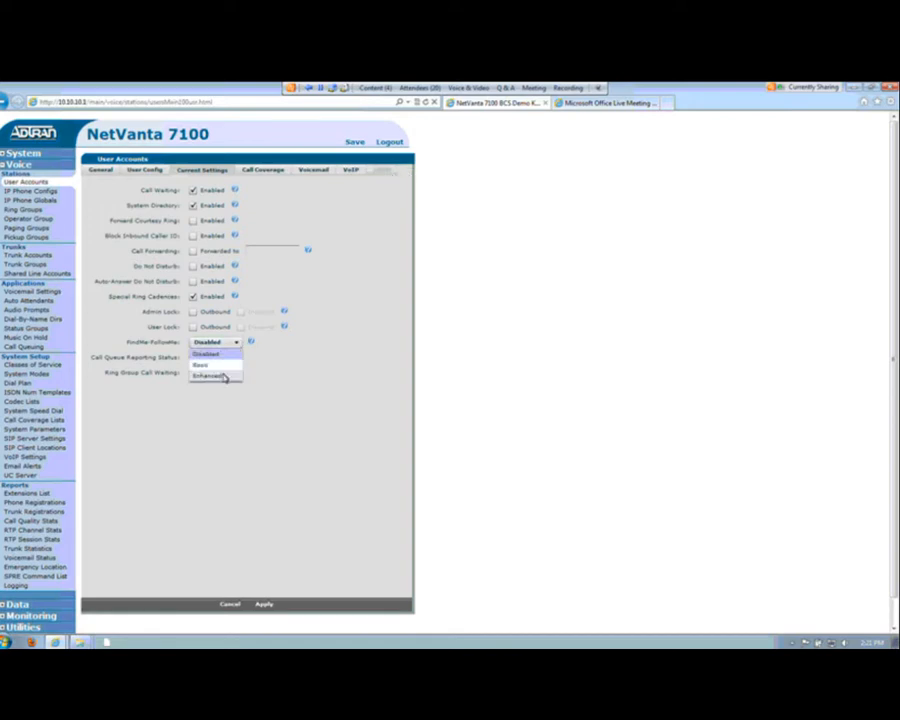
{"action": "left_click", "coordinate": [225, 374]}
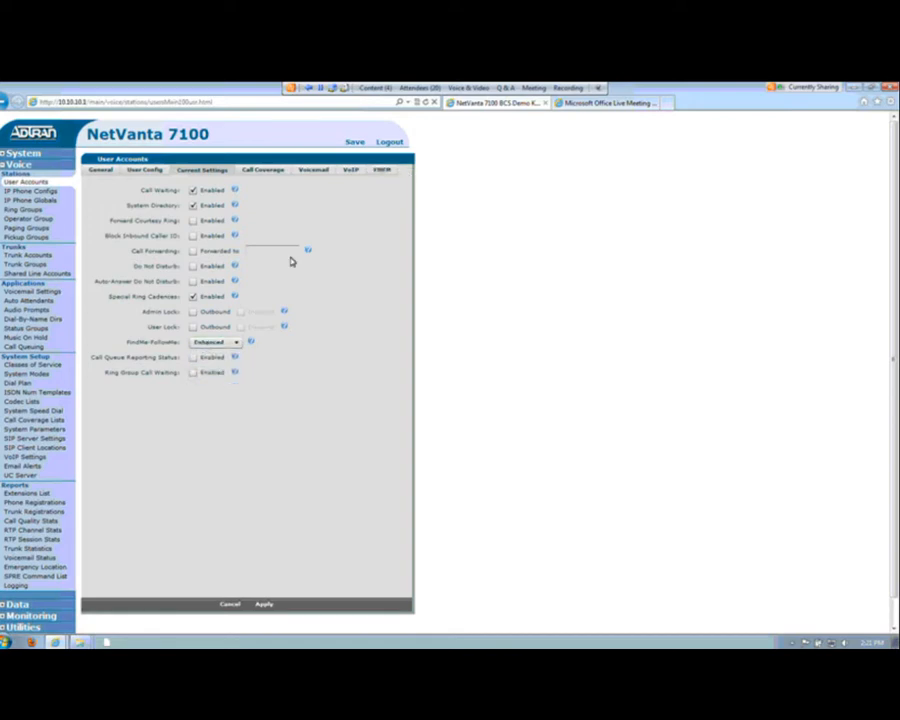
Step: Use a custom call coverage list and make the Default mode ring the station's extension 2 times
{"action": "left_click", "coordinate": [261, 172]}
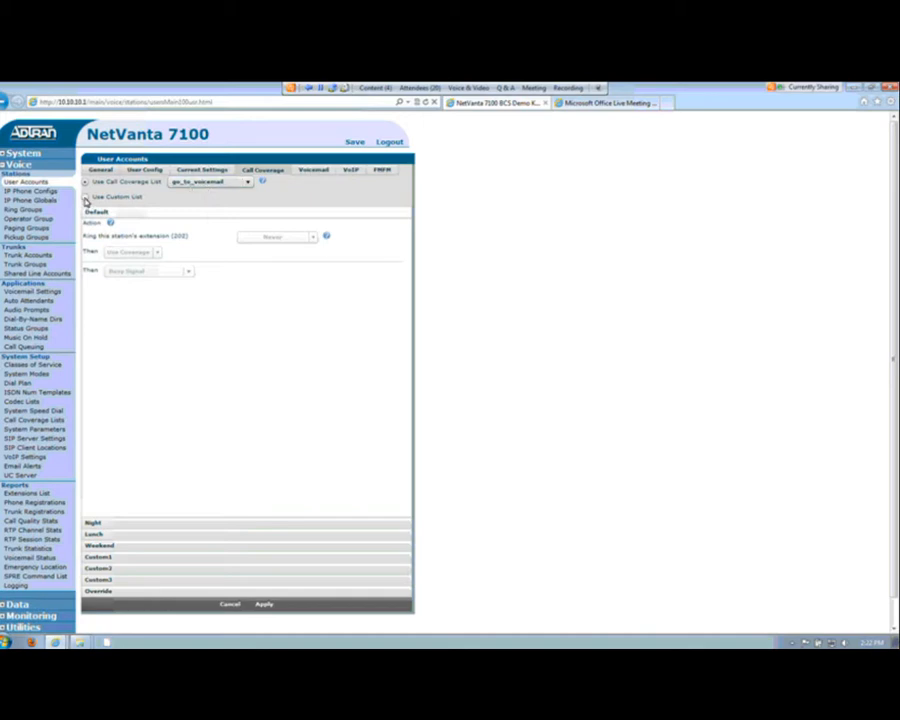
{"action": "left_click", "coordinate": [86, 198]}
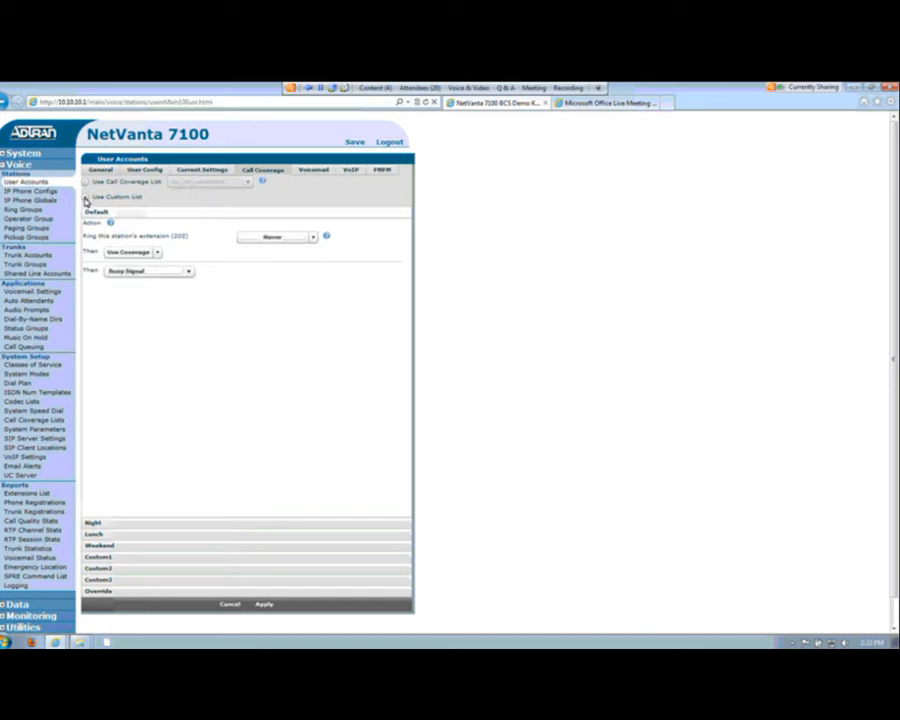
{"action": "left_click", "coordinate": [311, 238]}
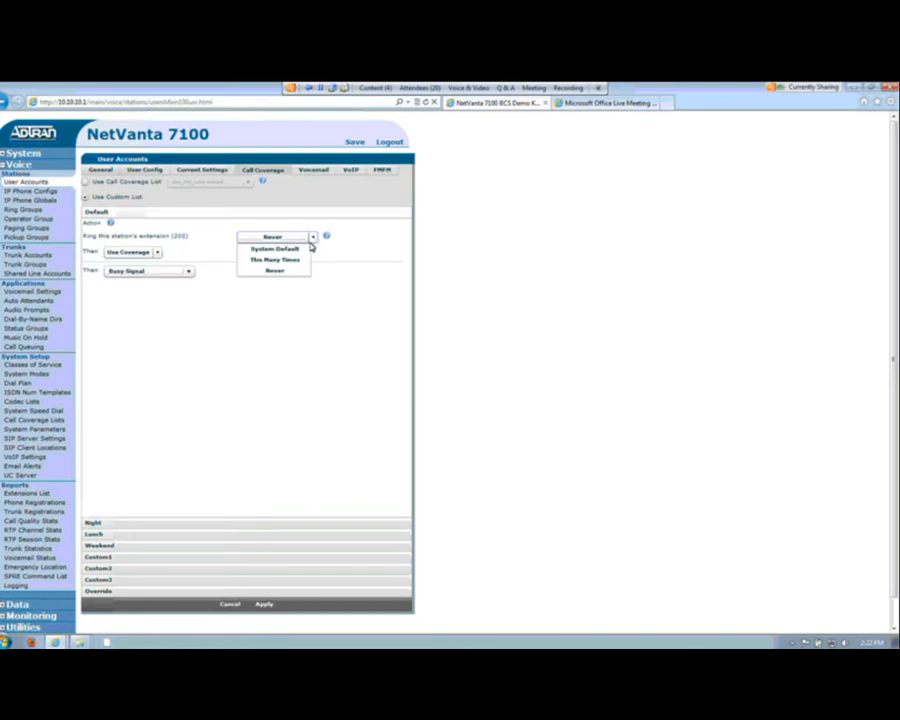
{"action": "left_click", "coordinate": [292, 260]}
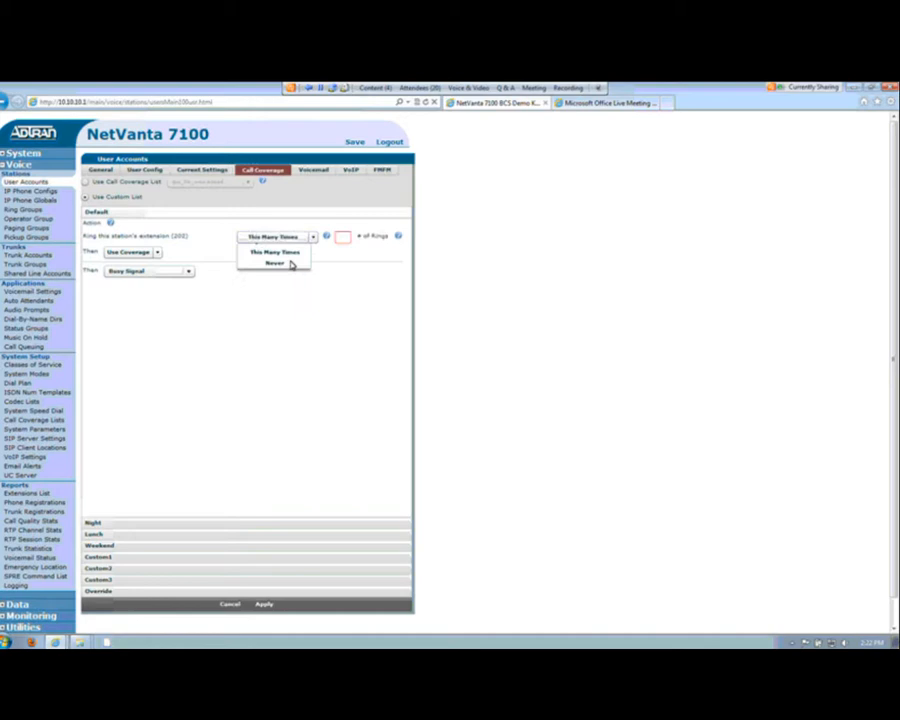
{"action": "left_click", "coordinate": [342, 238]}
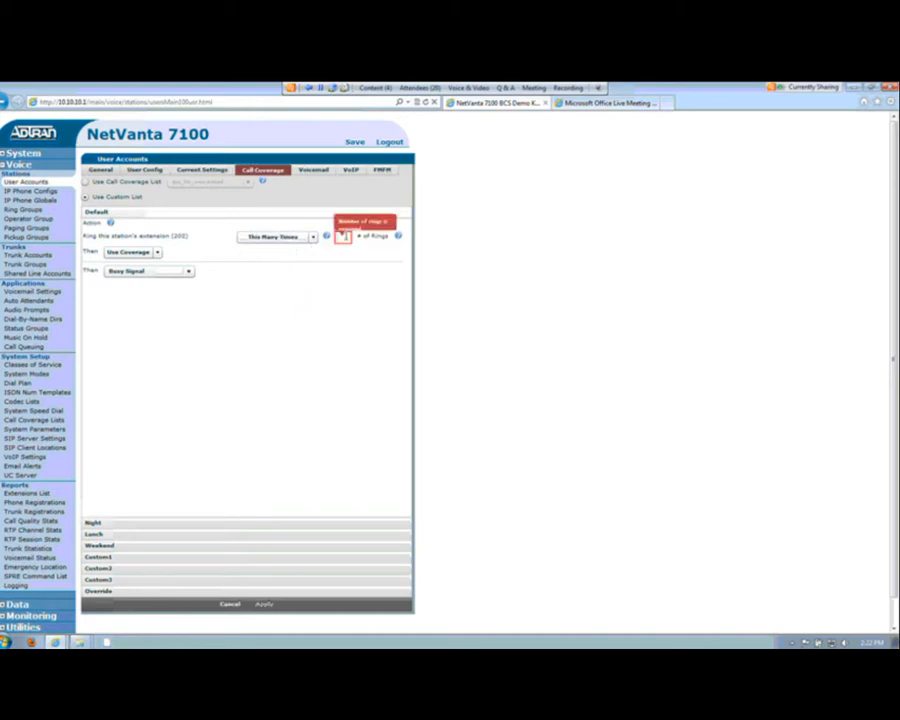
{"action": "type", "text": "3"}
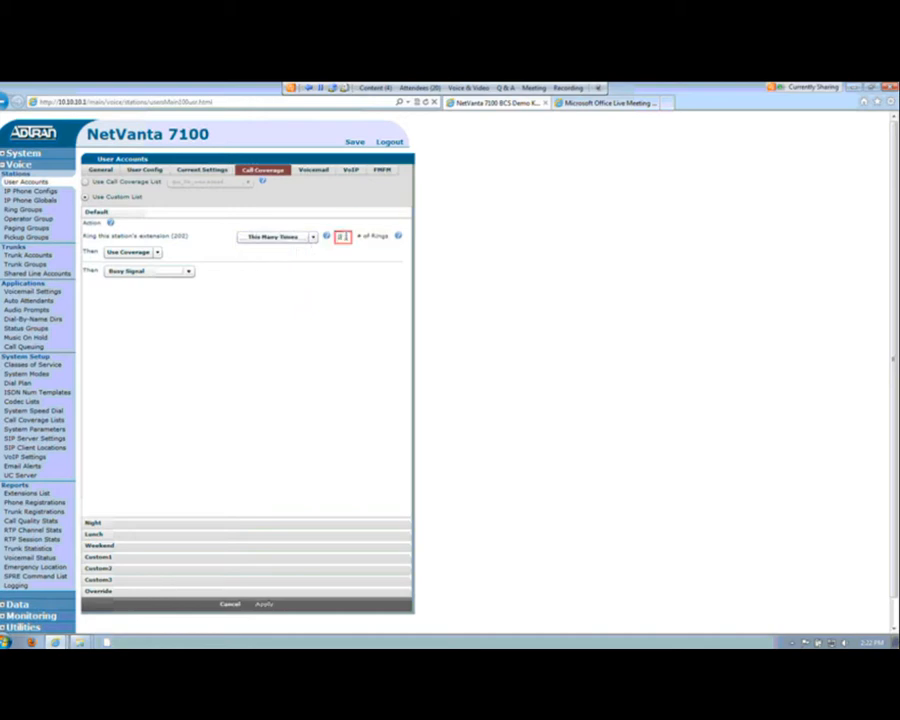
Step: Set the Default mode's follow-up action after ringing the extension to Use FindMeFollowMe
{"action": "left_click", "coordinate": [158, 255]}
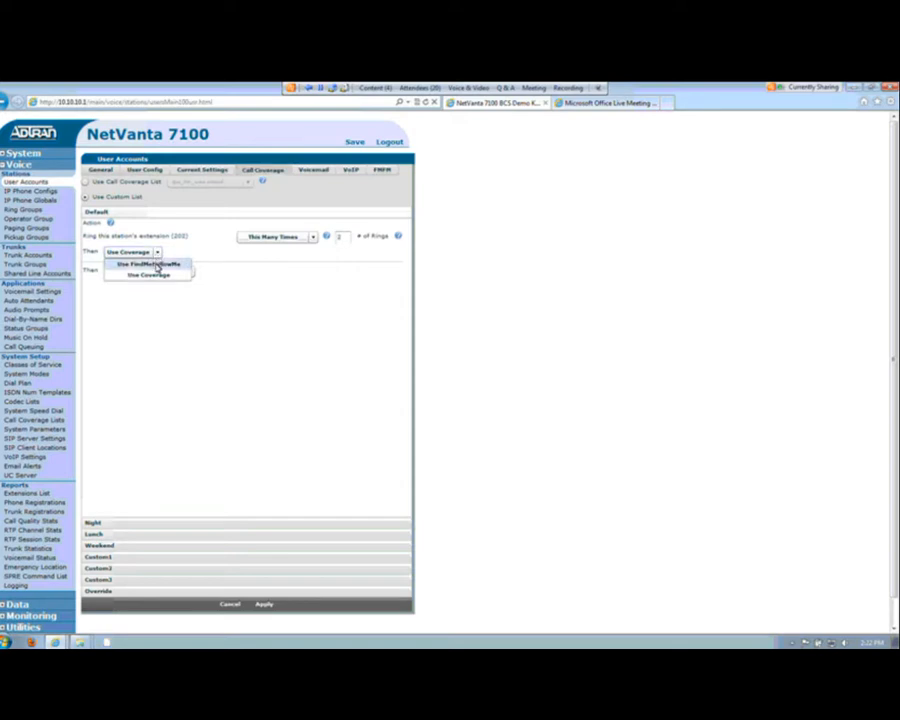
{"action": "left_click", "coordinate": [156, 266]}
{"action": "left_click", "coordinate": [175, 253]}
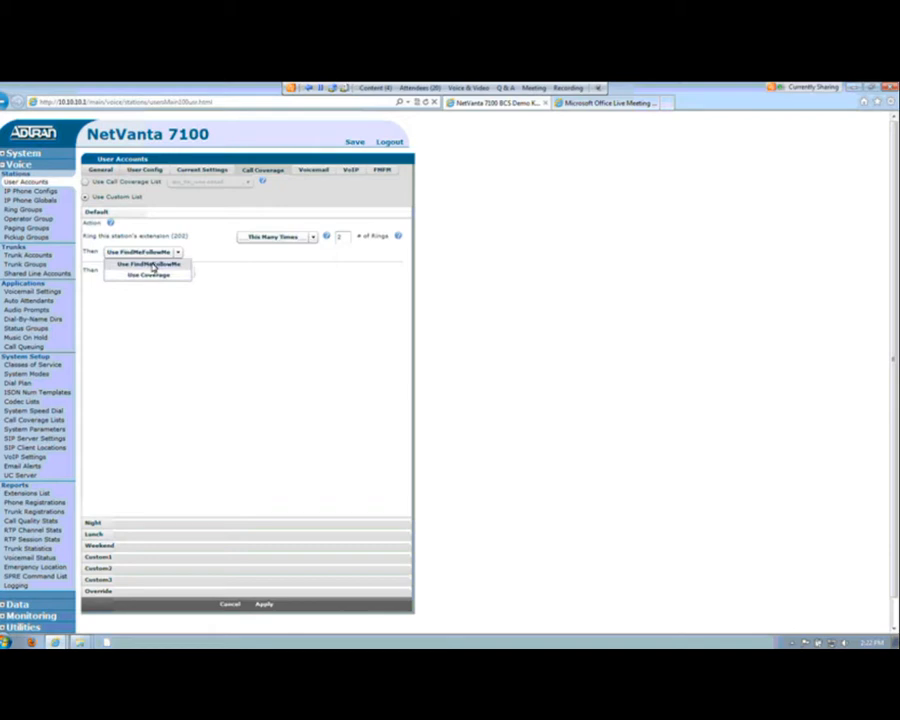
{"action": "left_click", "coordinate": [194, 255]}
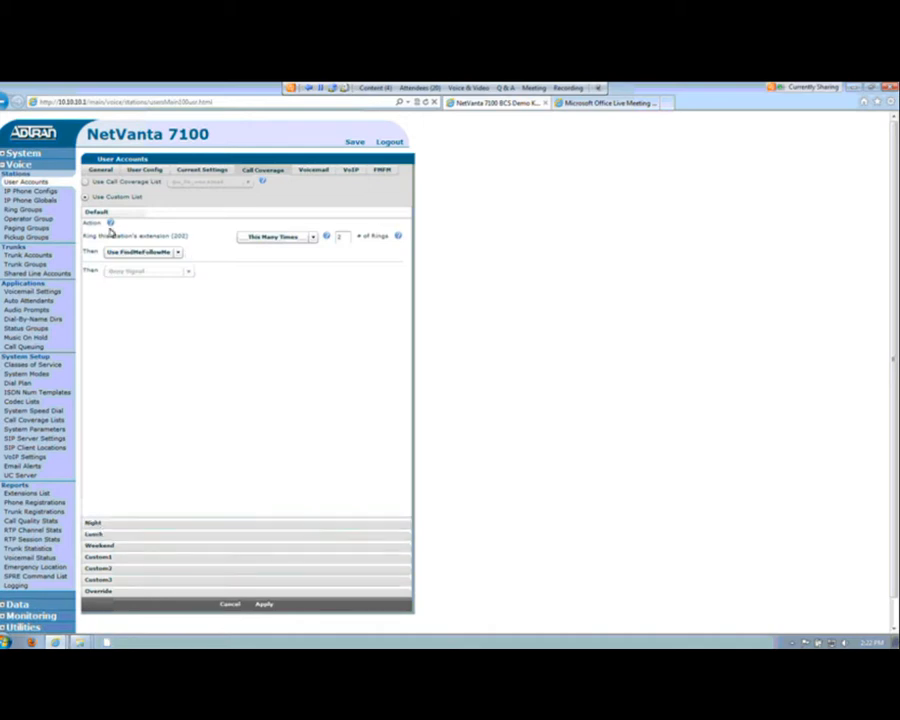
Step: Configure Night mode coverage to never ring the extension, keep Use Coverage, and go to voice mail
{"action": "left_click", "coordinate": [110, 522]}
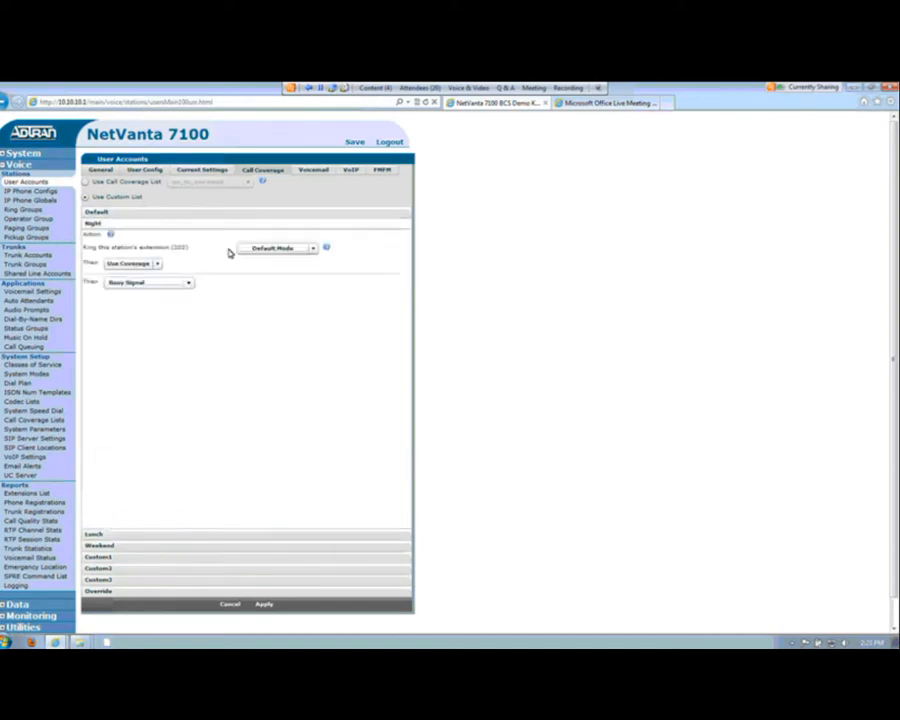
{"action": "left_click", "coordinate": [311, 250]}
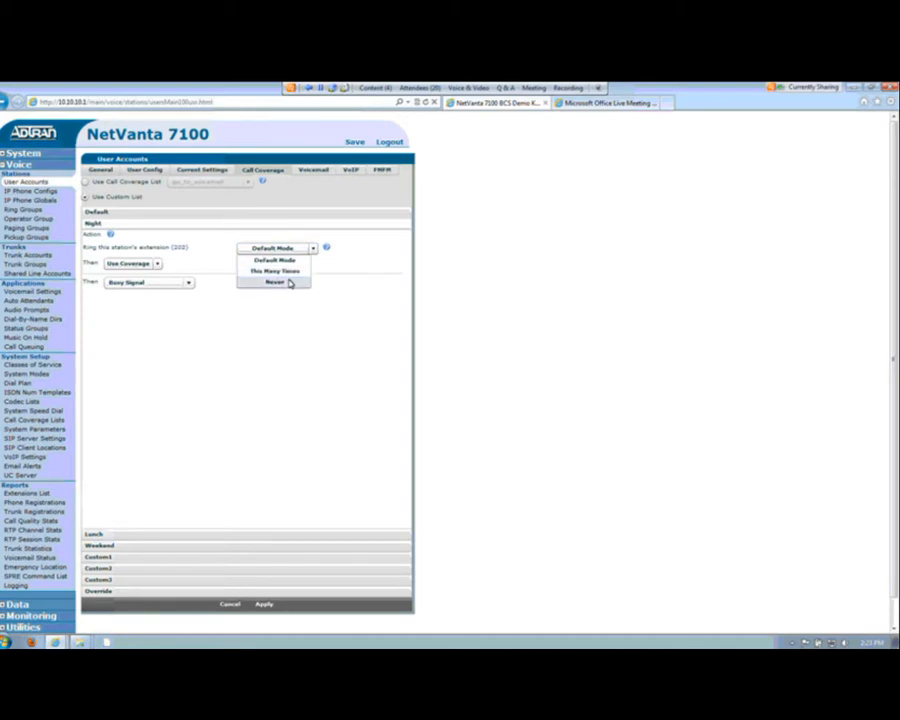
{"action": "left_click", "coordinate": [290, 282]}
{"action": "left_click", "coordinate": [158, 264]}
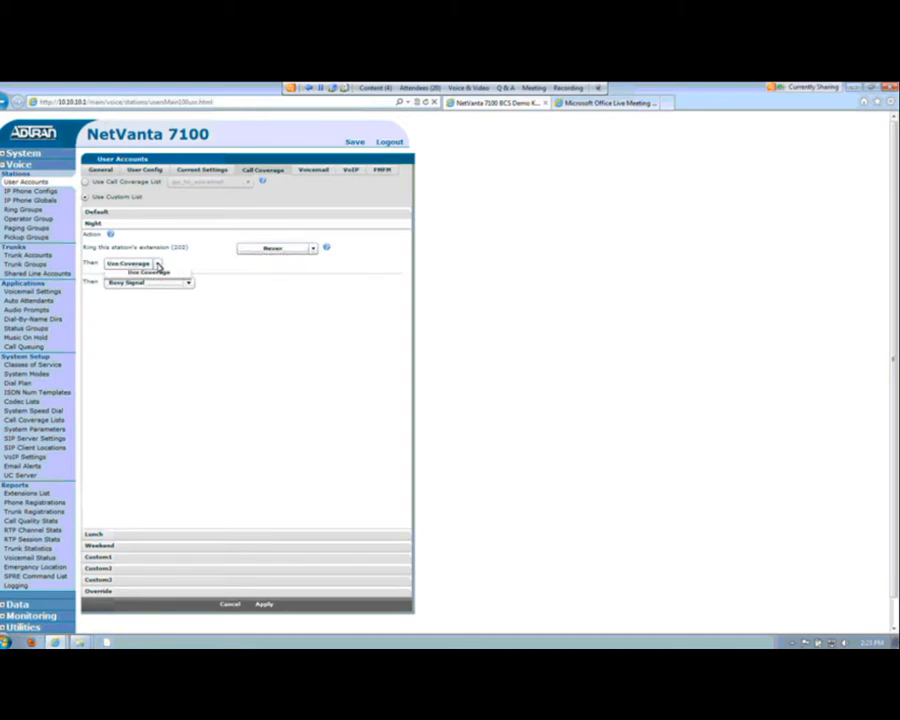
{"action": "left_click", "coordinate": [151, 288]}
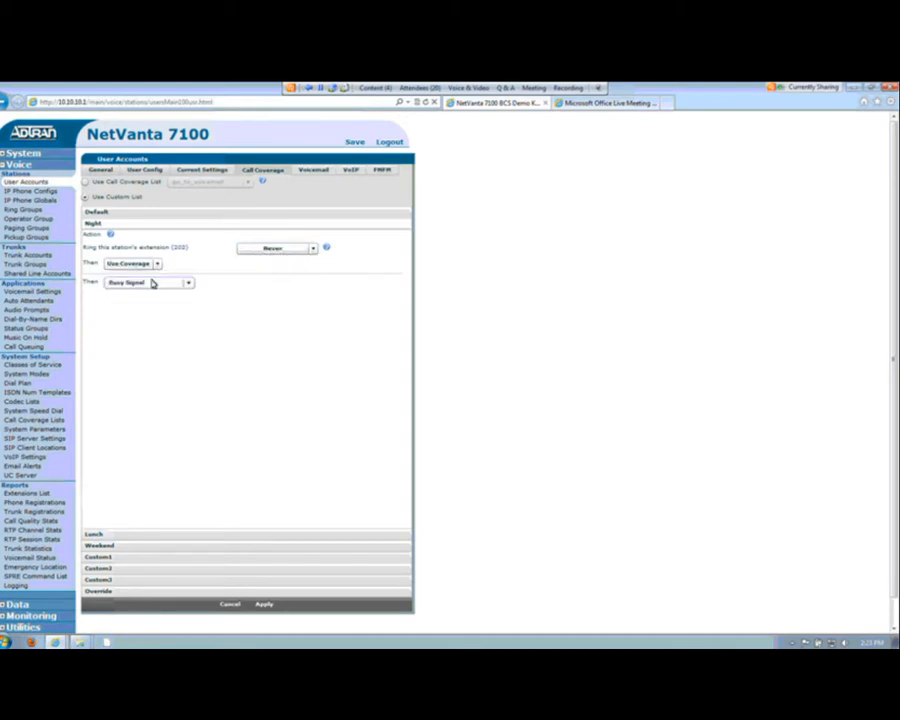
{"action": "left_click", "coordinate": [152, 284]}
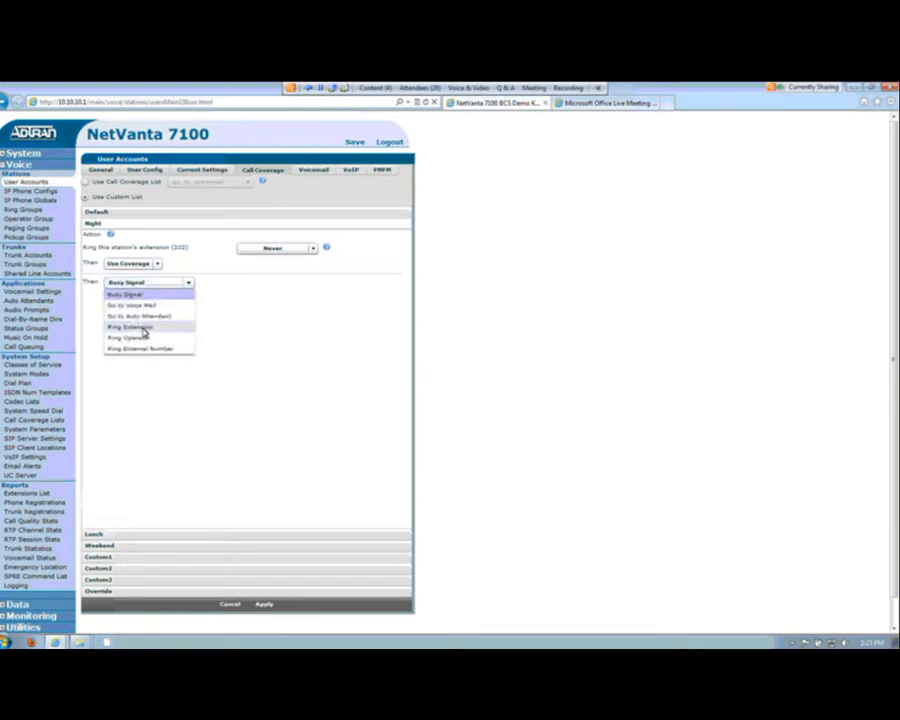
{"action": "left_click", "coordinate": [148, 306]}
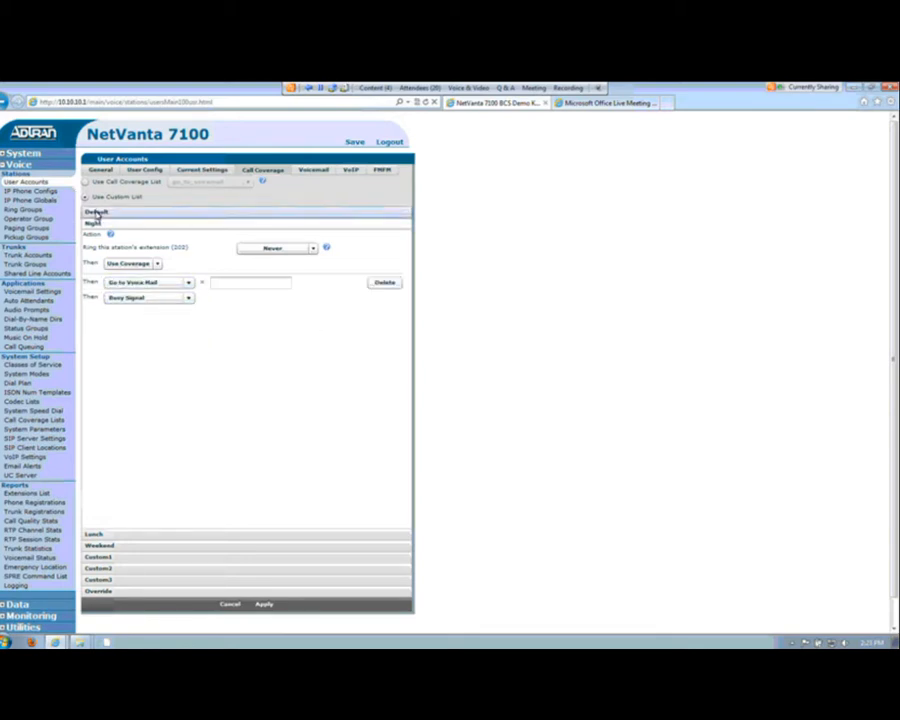
Step: Review the Default coverage and the Priority, Blacklist and Everyone contact groups in the FindMe-FollowMe settings
{"action": "left_click", "coordinate": [96, 213]}
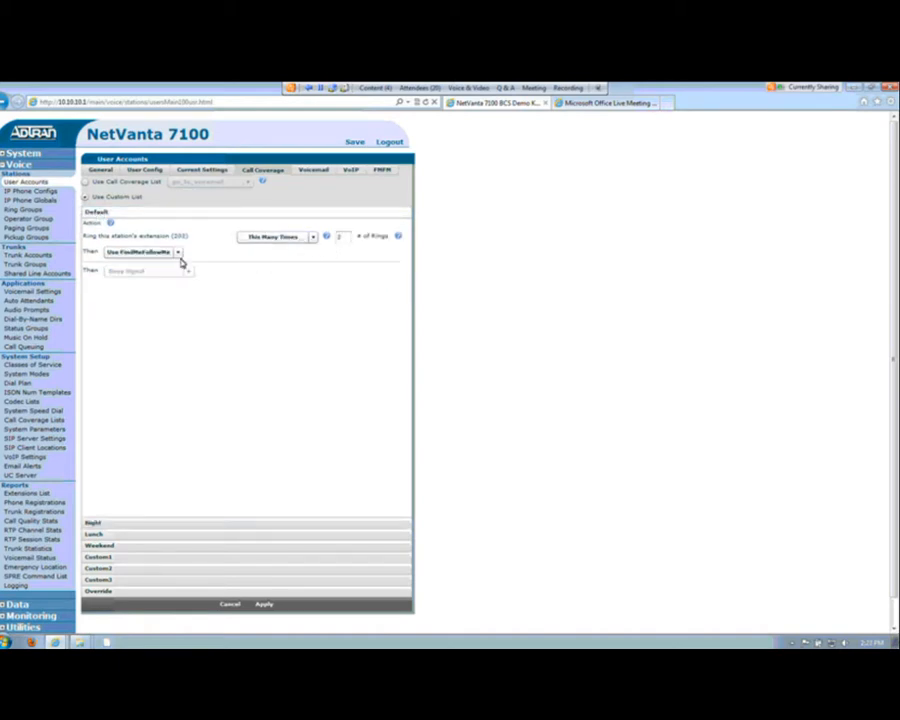
{"action": "left_click", "coordinate": [382, 170]}
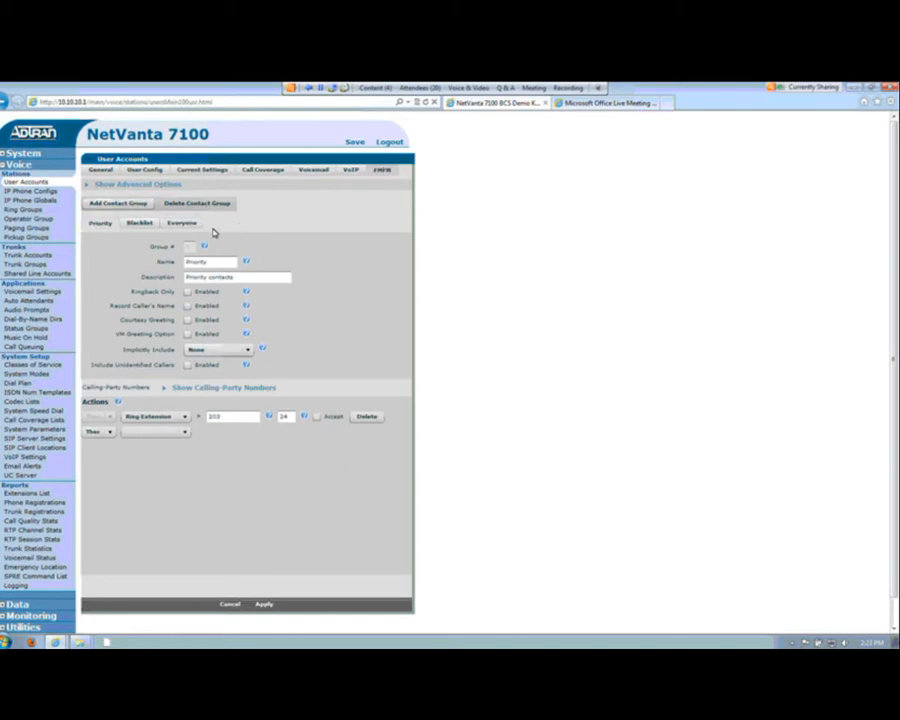
{"action": "left_click", "coordinate": [133, 223]}
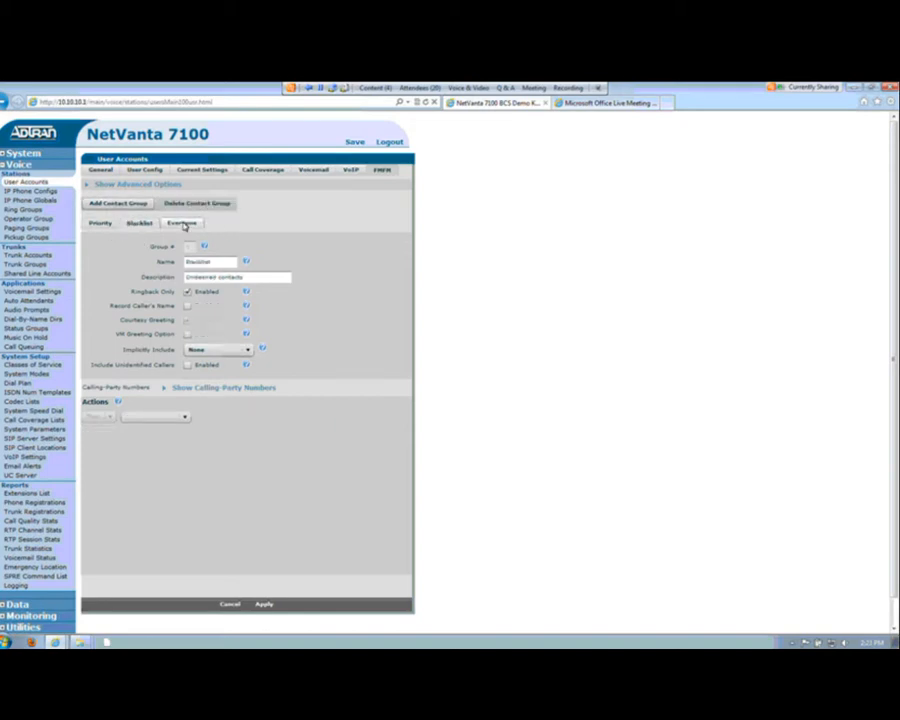
{"action": "left_click", "coordinate": [190, 224]}
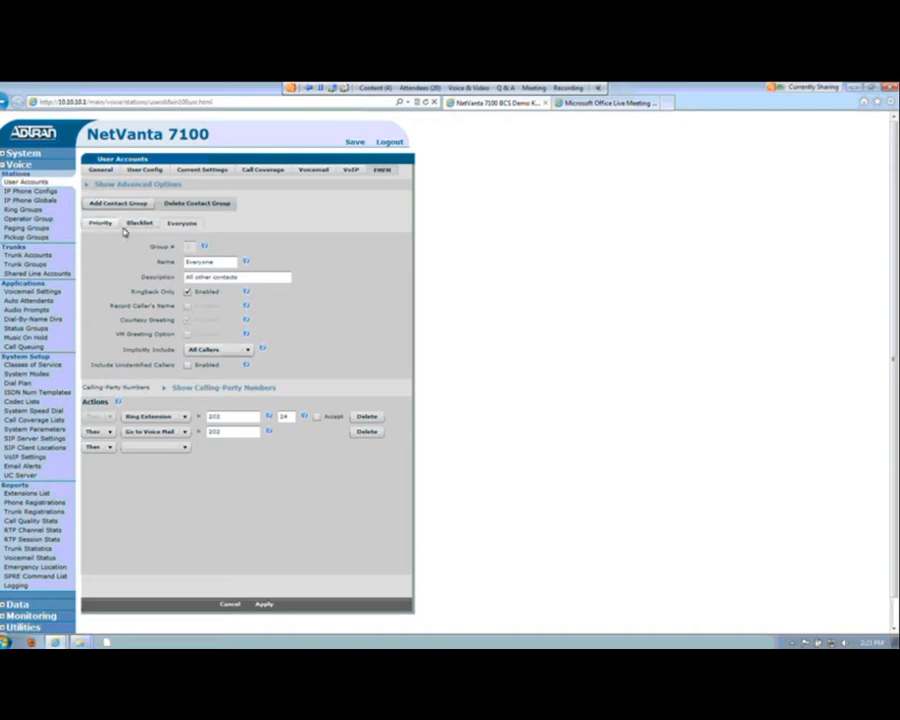
{"action": "left_click", "coordinate": [104, 228]}
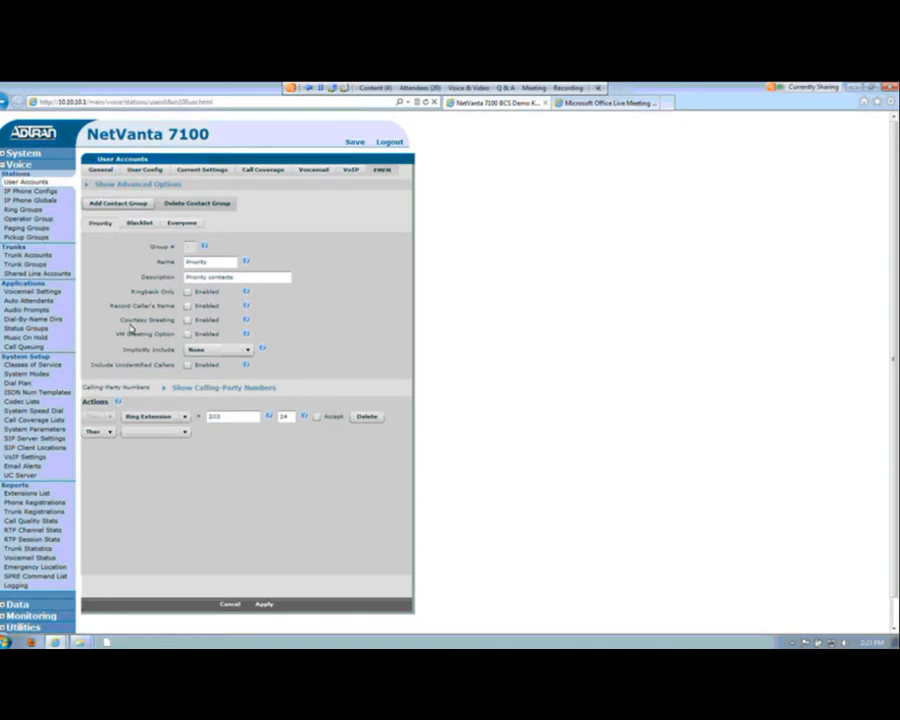
Step: Add an external phone number as a member of the Priority group's calling-party numbers
{"action": "mouse_move", "coordinate": [166, 392]}
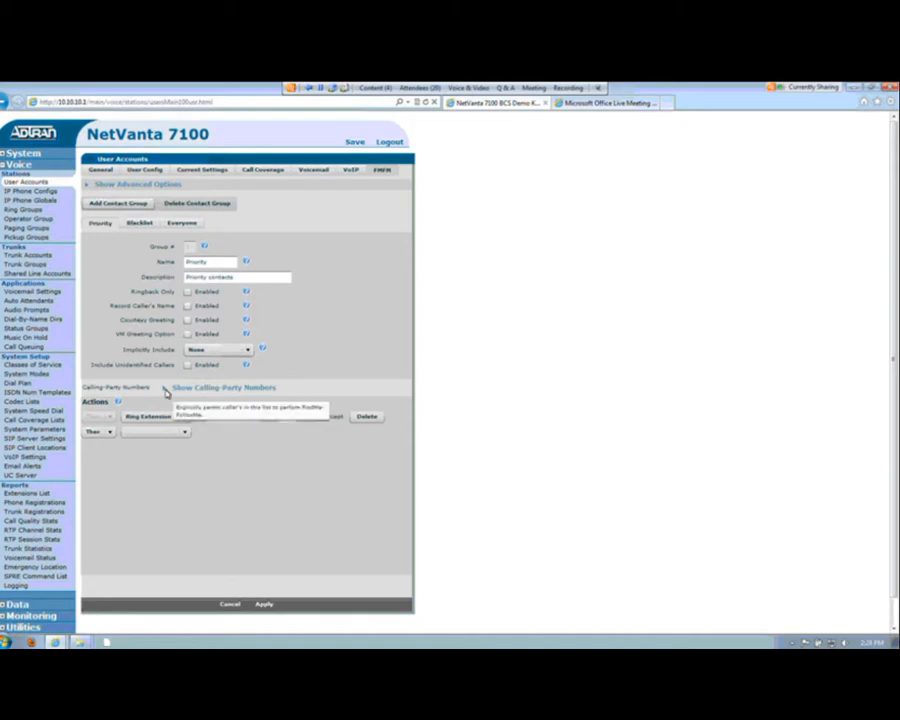
{"action": "left_click", "coordinate": [166, 389]}
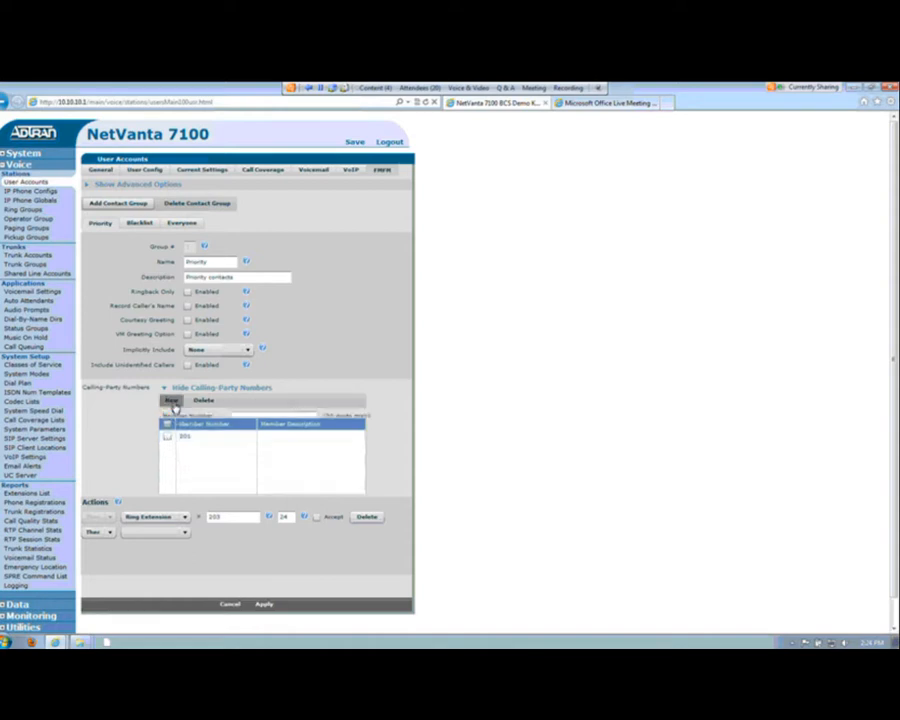
{"action": "left_click", "coordinate": [171, 400]}
{"action": "left_click", "coordinate": [243, 416]}
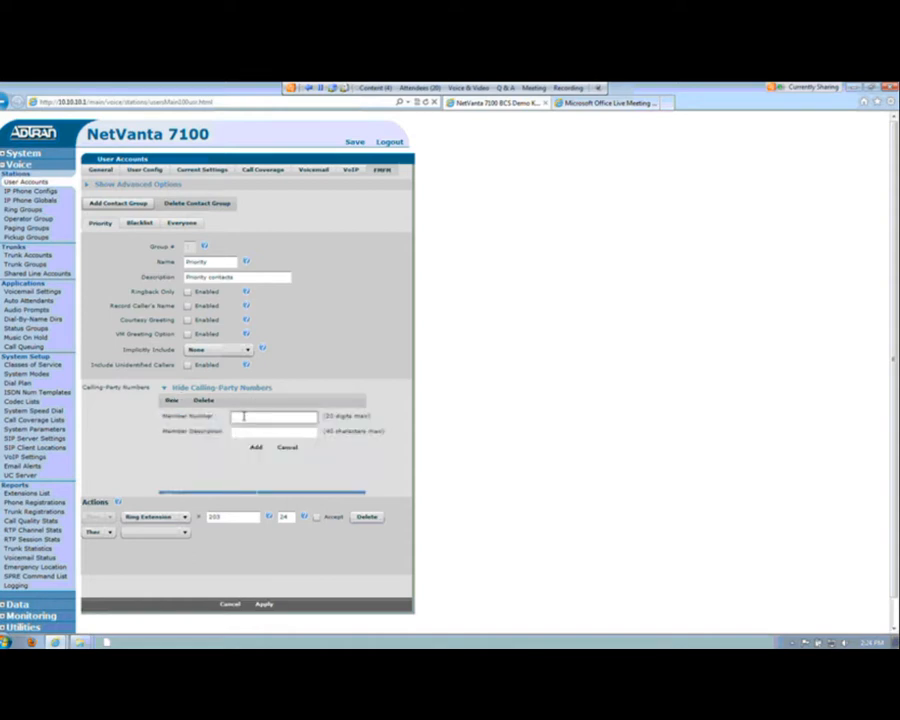
{"action": "double_click", "coordinate": [247, 417]}
{"action": "left_click", "coordinate": [258, 449]}
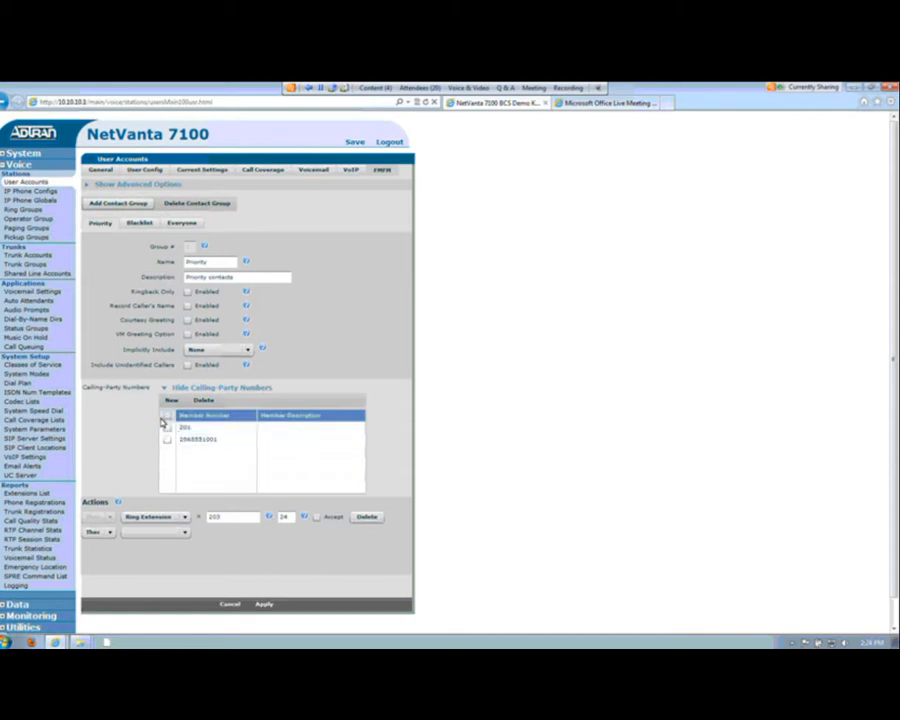
{"action": "left_click", "coordinate": [166, 415]}
Step: Add a contact group named Priority 2 and expand its calling-party numbers list
{"action": "left_click", "coordinate": [117, 204]}
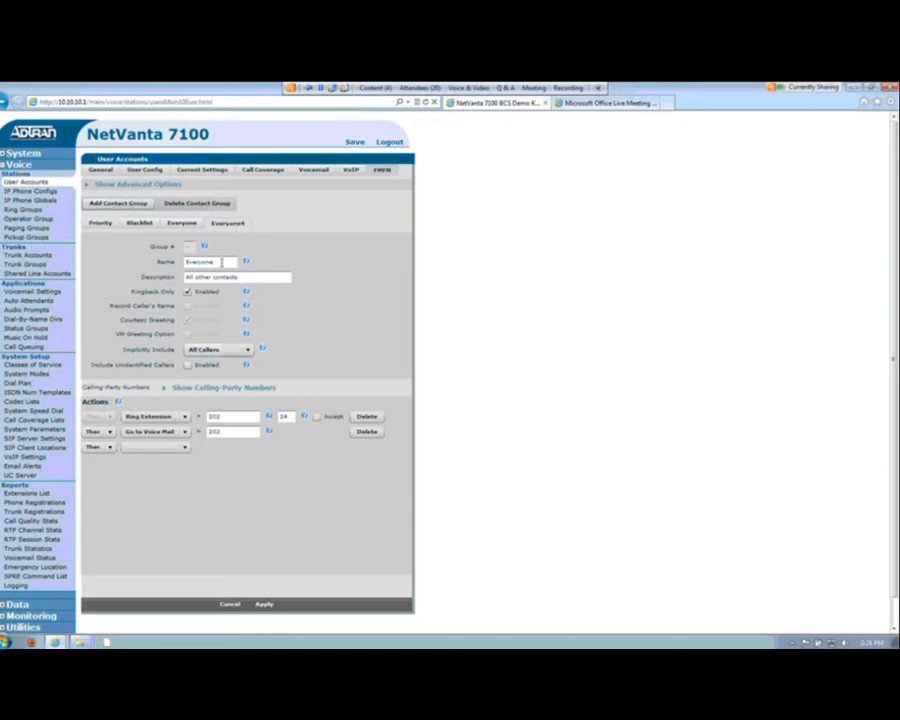
{"action": "left_click_drag", "start_coordinate": [229, 261], "coordinate": [115, 266]}
{"action": "type", "text": "P"}
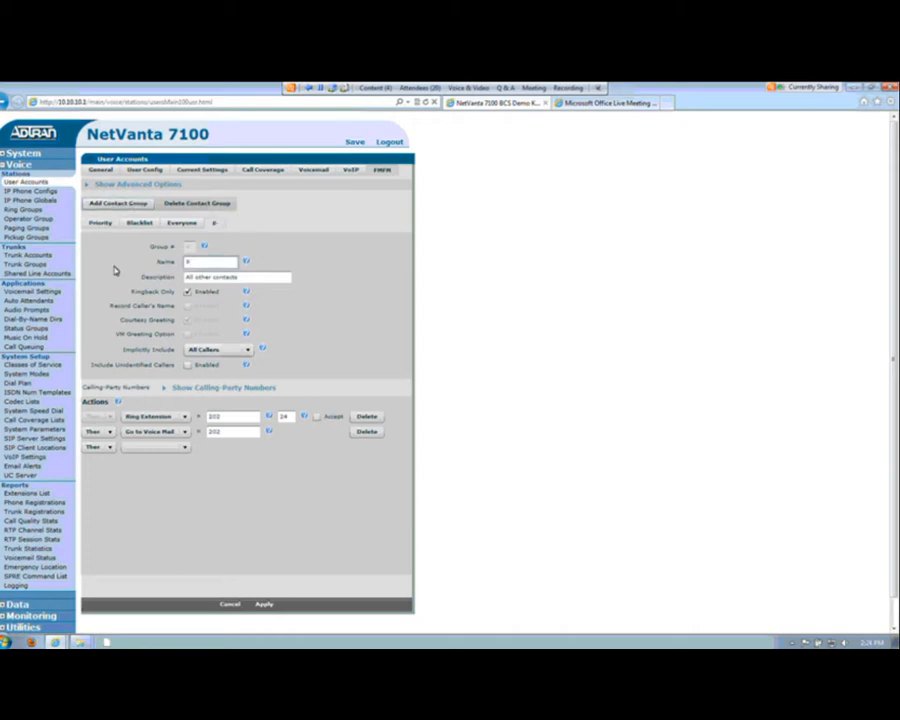
{"action": "type", "text": "riority 2"}
{"action": "left_click", "coordinate": [163, 392]}
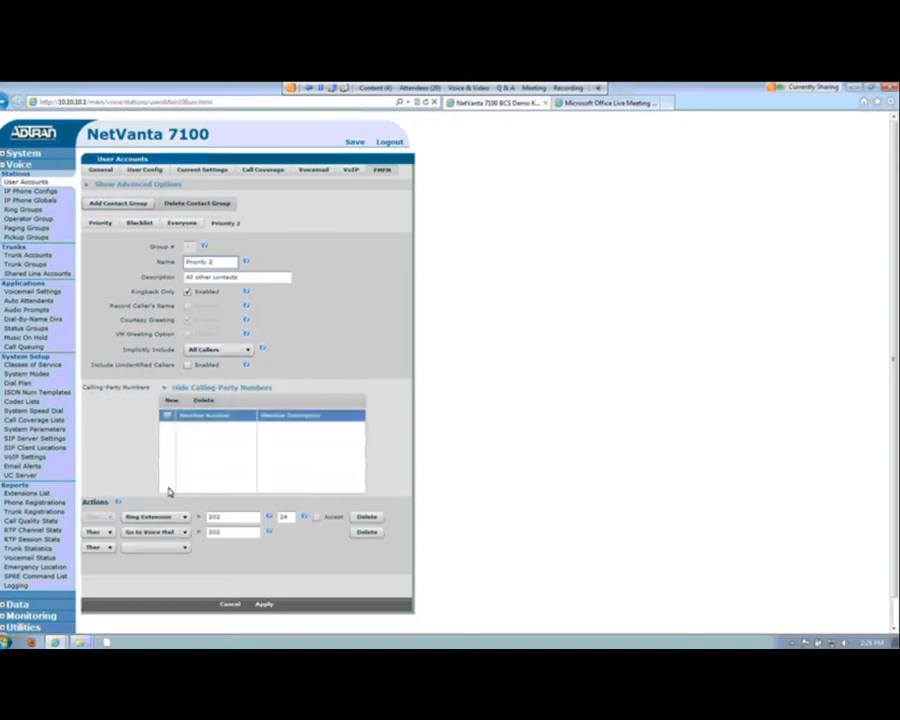
Step: Collapse the Priority group's calling-party numbers and set its Ring Extension action to 202
{"action": "left_click", "coordinate": [100, 227]}
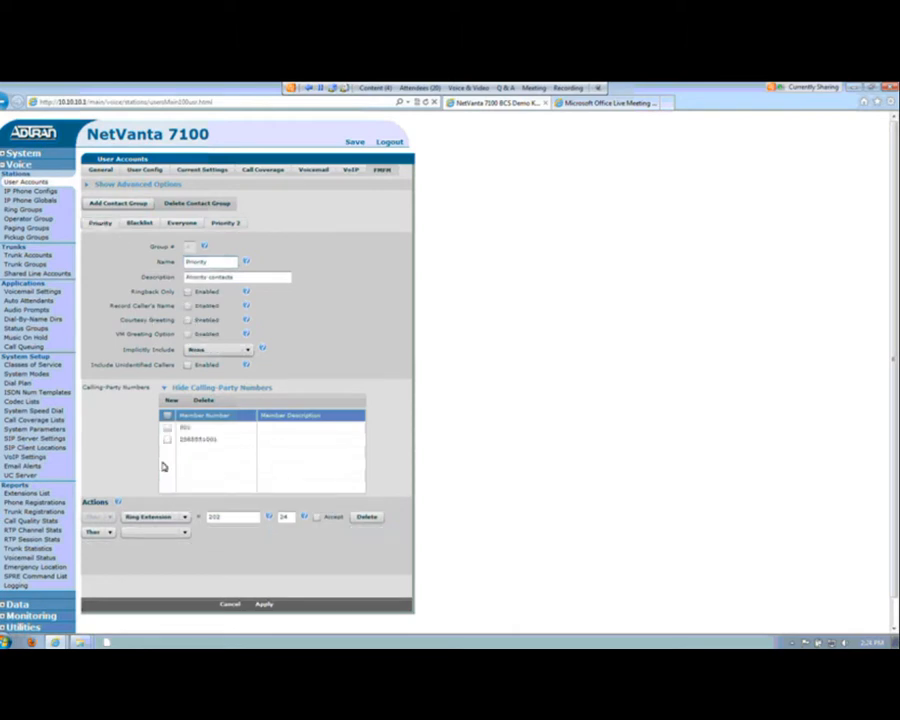
{"action": "left_click", "coordinate": [165, 387]}
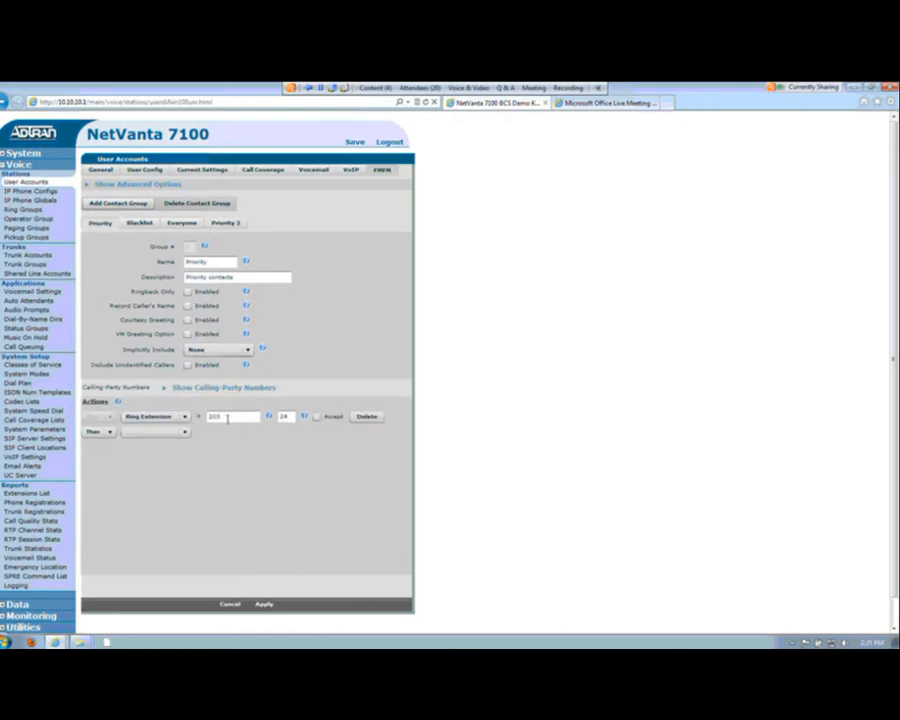
{"action": "double_click", "coordinate": [227, 417]}
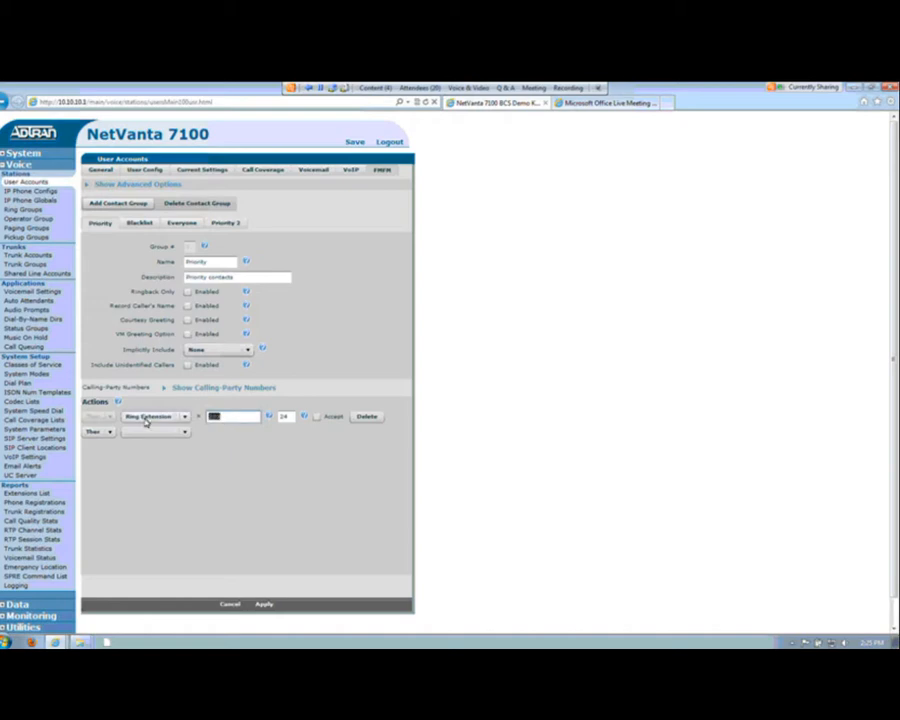
{"action": "type", "text": "202"}
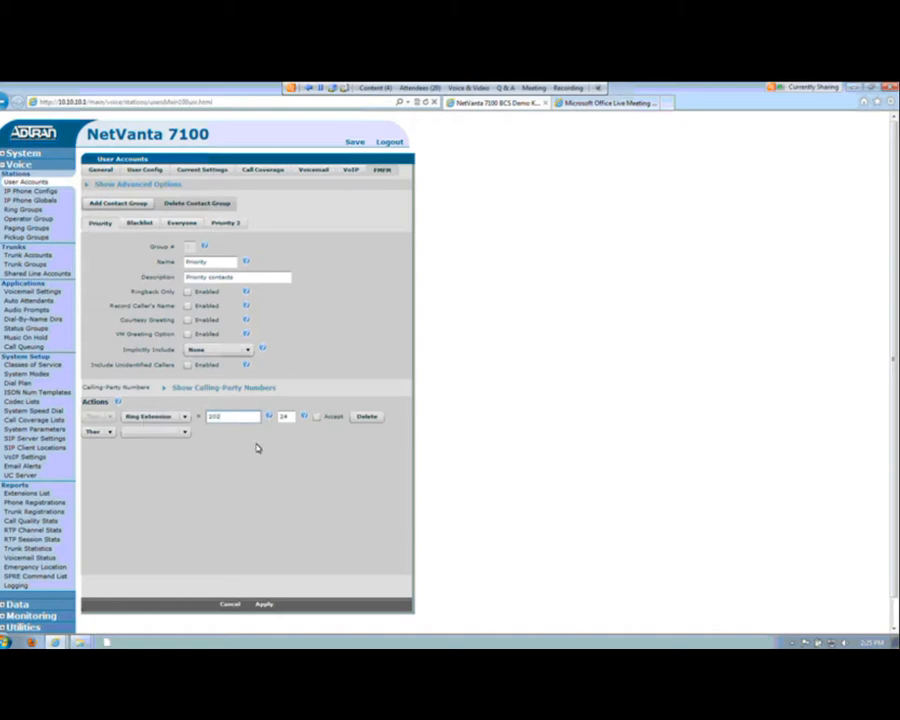
Step: Add a simultaneous And action to the Priority group that rings extension 203
{"action": "left_click", "coordinate": [111, 433]}
{"action": "left_click", "coordinate": [111, 433]}
{"action": "left_click", "coordinate": [91, 456]}
{"action": "left_click", "coordinate": [178, 431]}
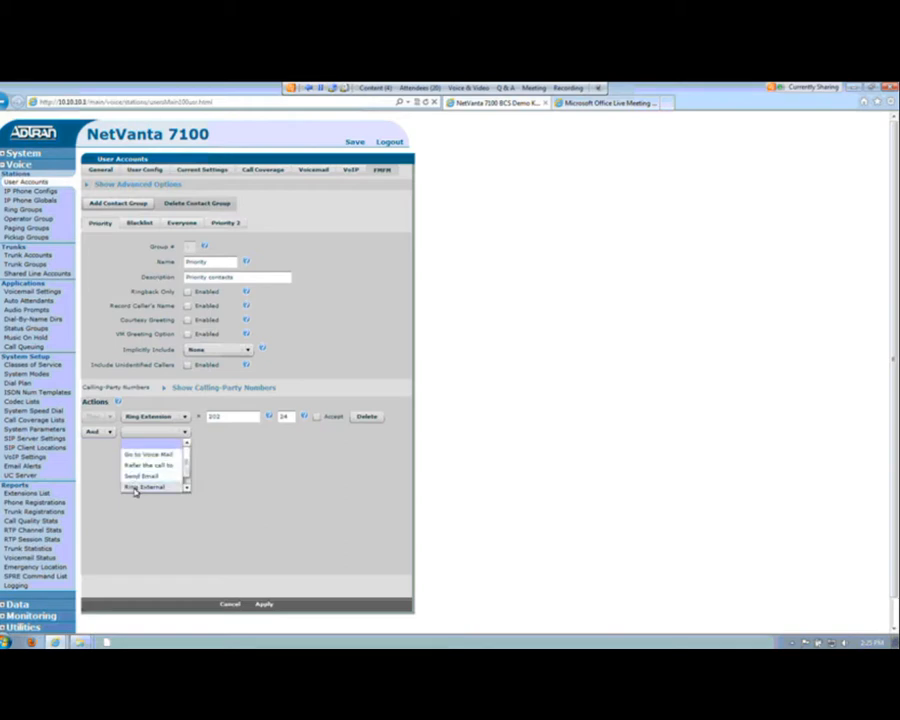
{"action": "left_click", "coordinate": [187, 488]}
{"action": "left_click", "coordinate": [162, 487]}
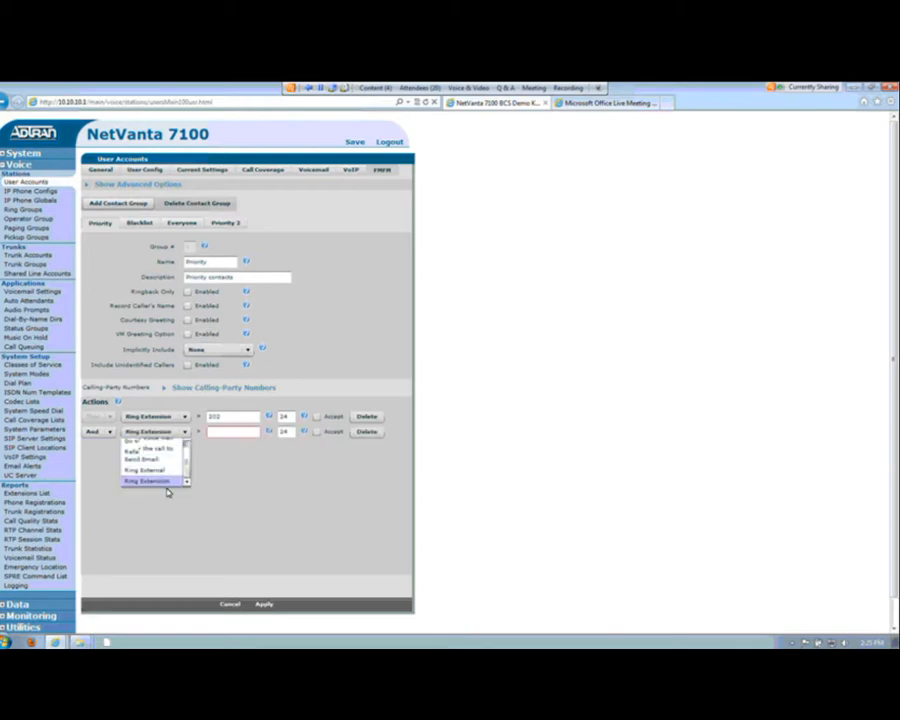
{"action": "left_click", "coordinate": [215, 431]}
{"action": "type", "text": "203"}
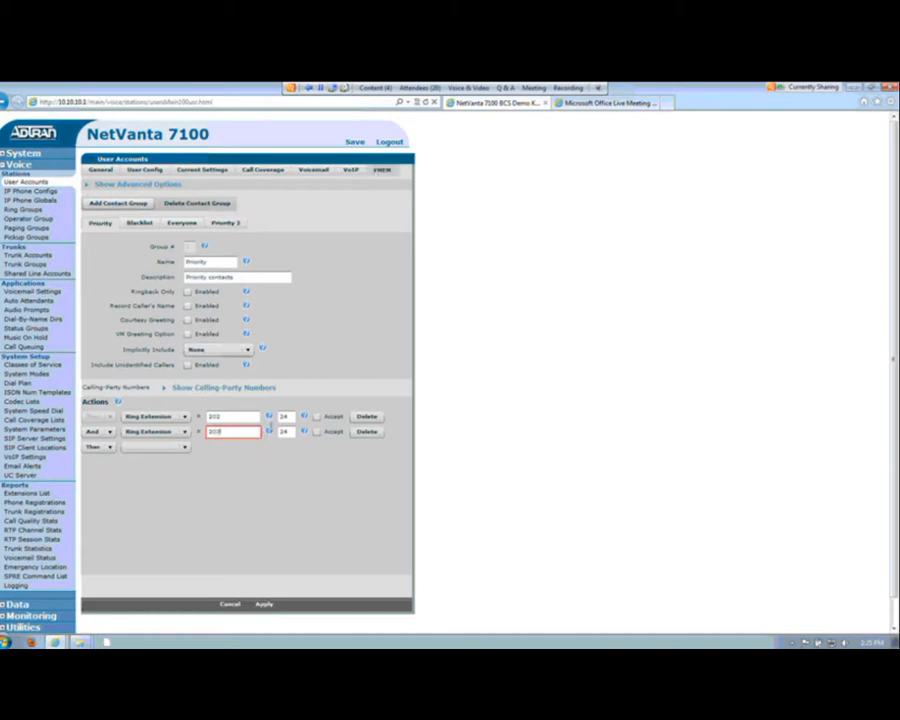
{"action": "left_click", "coordinate": [287, 416]}
Step: Add a Then action of Go to Voice Mail to the Priority group and leave its mailbox blank
{"action": "left_click", "coordinate": [183, 449]}
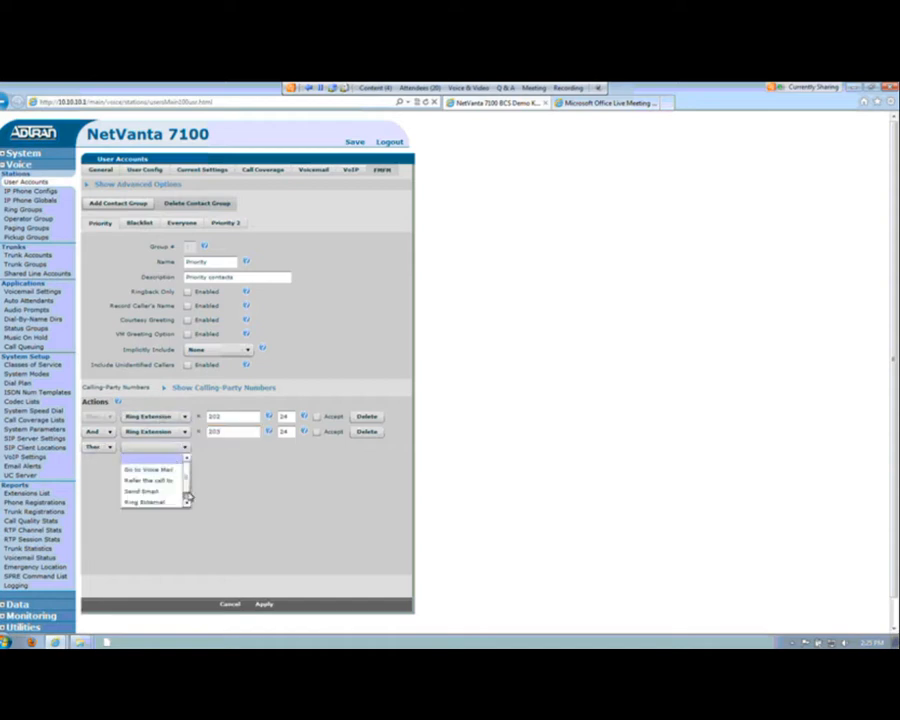
{"action": "left_click", "coordinate": [156, 471]}
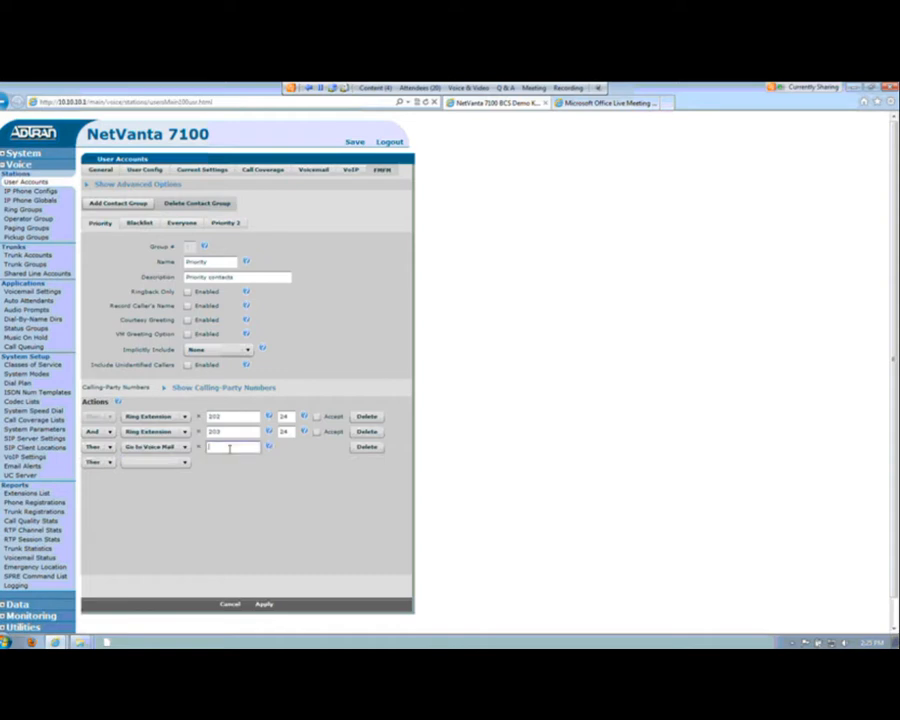
{"action": "type", "text": "201"}
{"action": "key", "text": "BackSpace"}
{"action": "key", "text": "BackSpace"}
{"action": "key", "text": "BackSpace"}
Step: Disable Ringback Only and enable Record Caller's Name for the Everyone contact group
{"action": "left_click", "coordinate": [181, 226]}
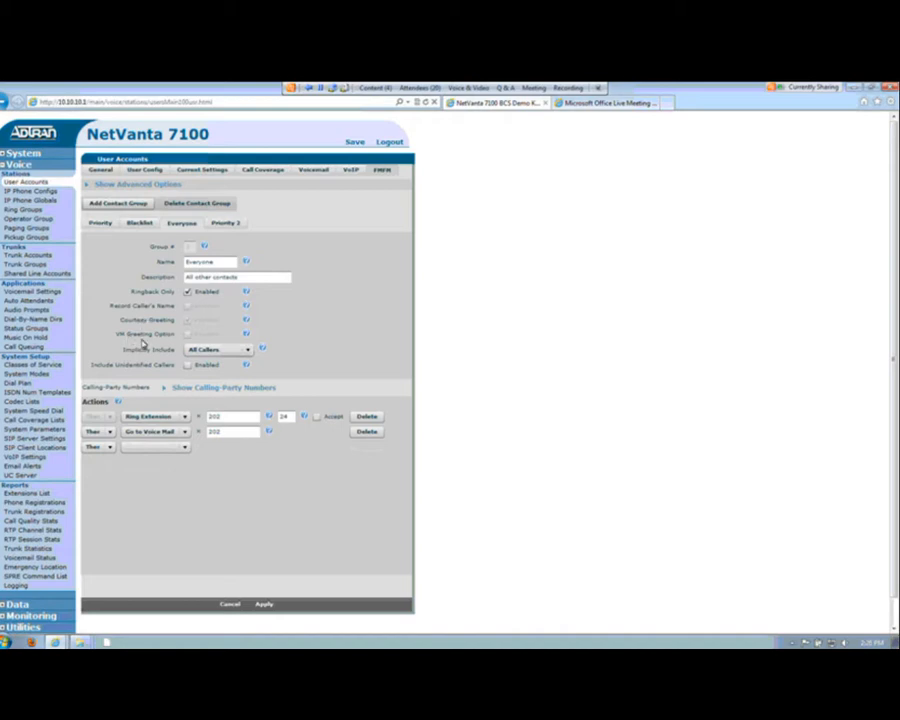
{"action": "left_click", "coordinate": [188, 292]}
{"action": "left_click", "coordinate": [188, 292]}
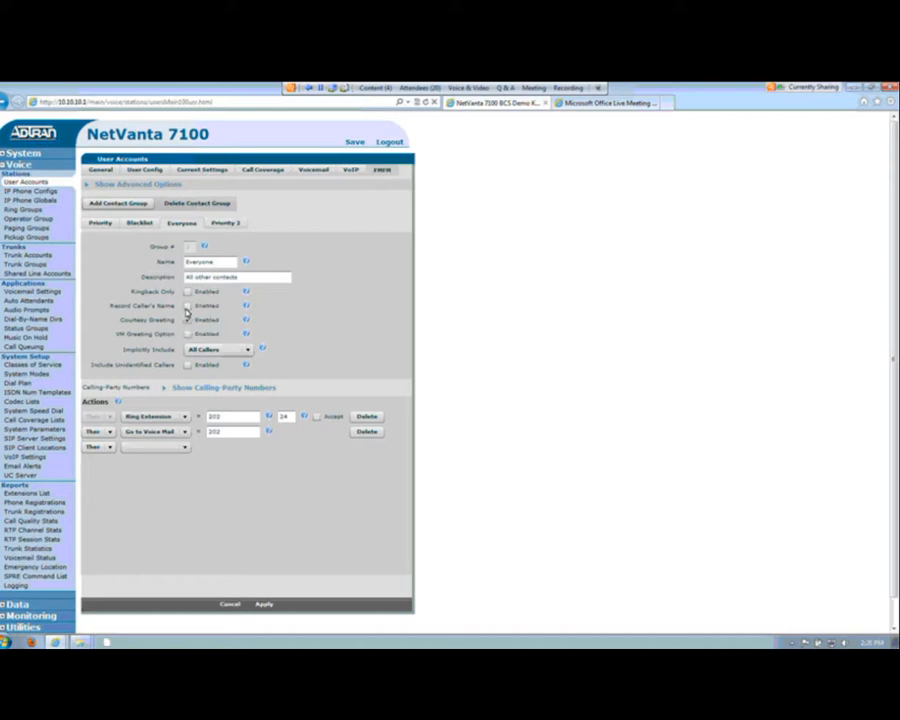
{"action": "left_click", "coordinate": [187, 306]}
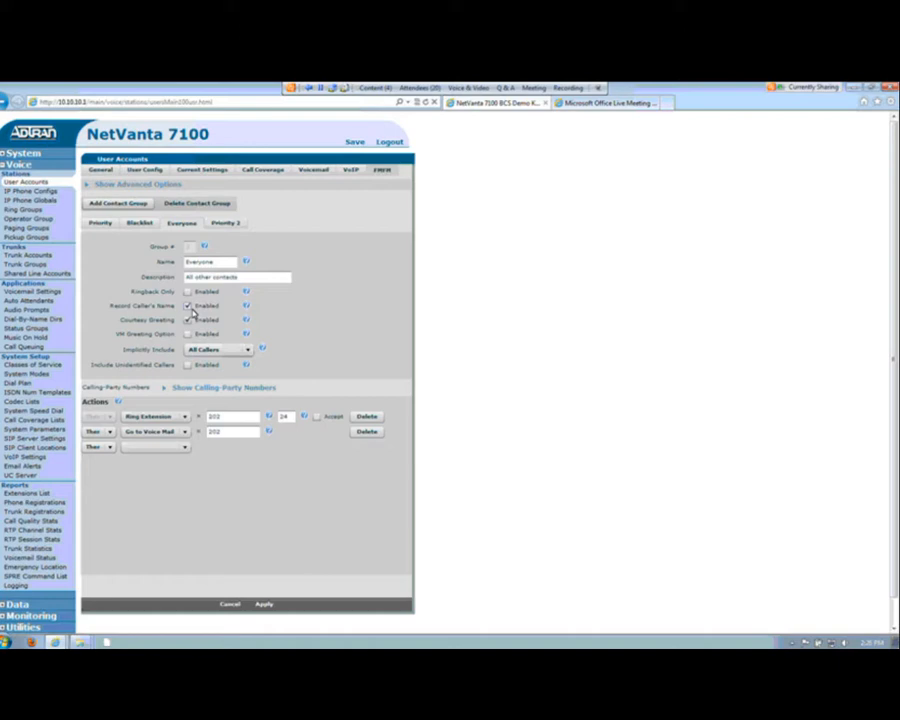
Step: Set the Everyone group to implicitly include External Callers, with Include Unidentified Callers turned off
{"action": "left_click", "coordinate": [249, 349]}
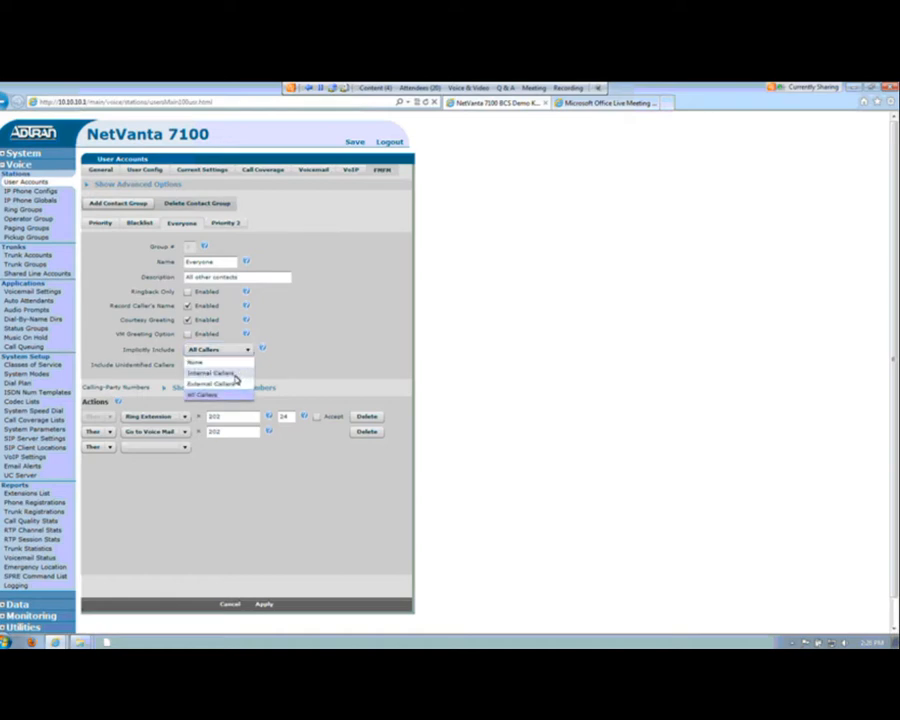
{"action": "left_click", "coordinate": [237, 373]}
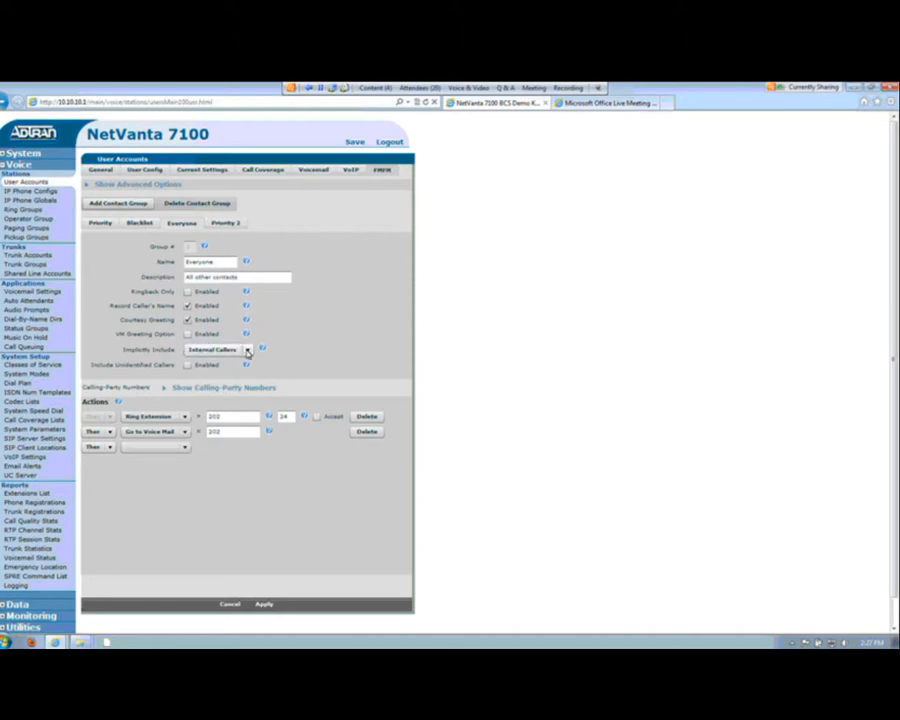
{"action": "left_click", "coordinate": [249, 350]}
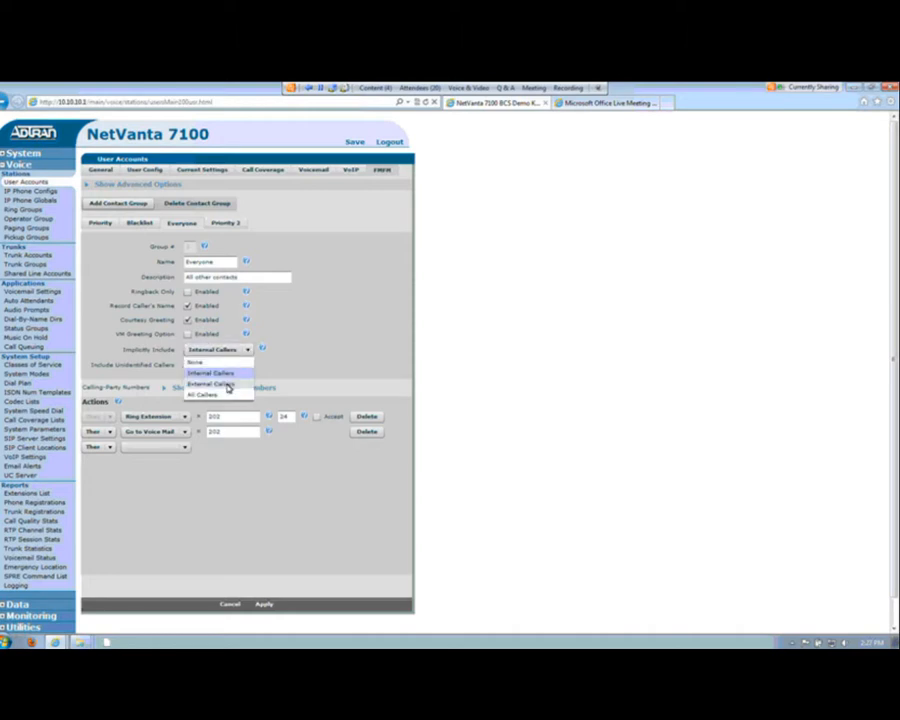
{"action": "left_click", "coordinate": [228, 388]}
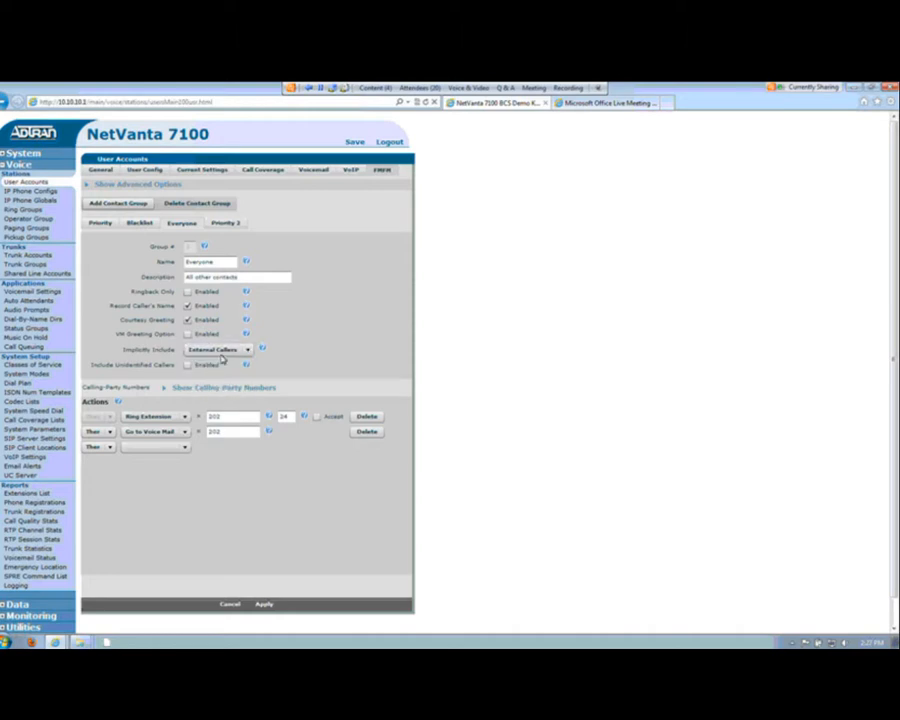
{"action": "left_click", "coordinate": [188, 366]}
{"action": "left_click", "coordinate": [188, 366]}
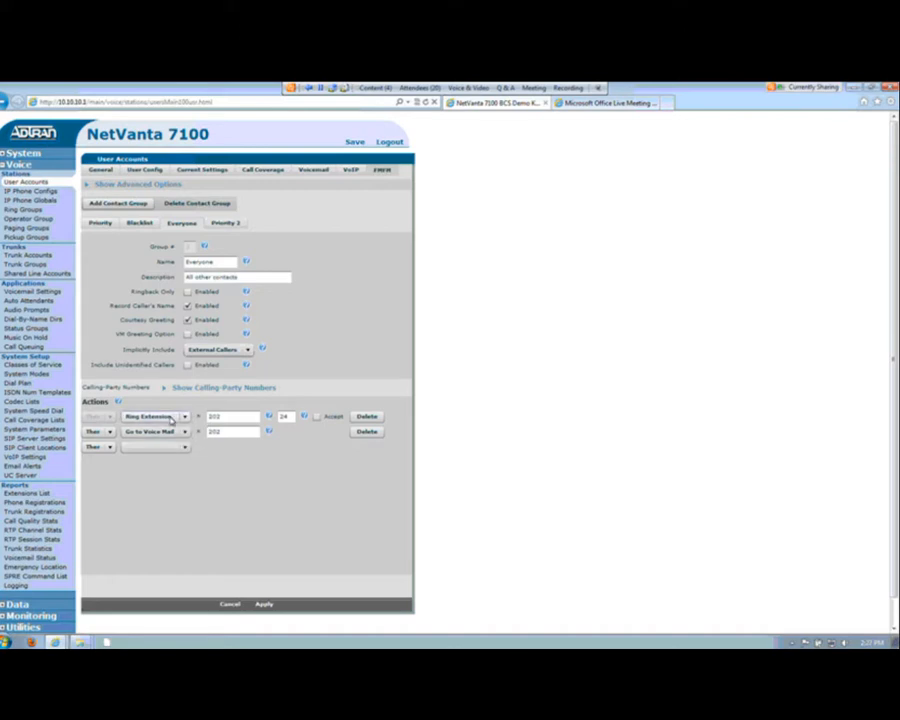
Step: Change the Everyone group's second action to And Ring External
{"action": "left_click", "coordinate": [110, 436]}
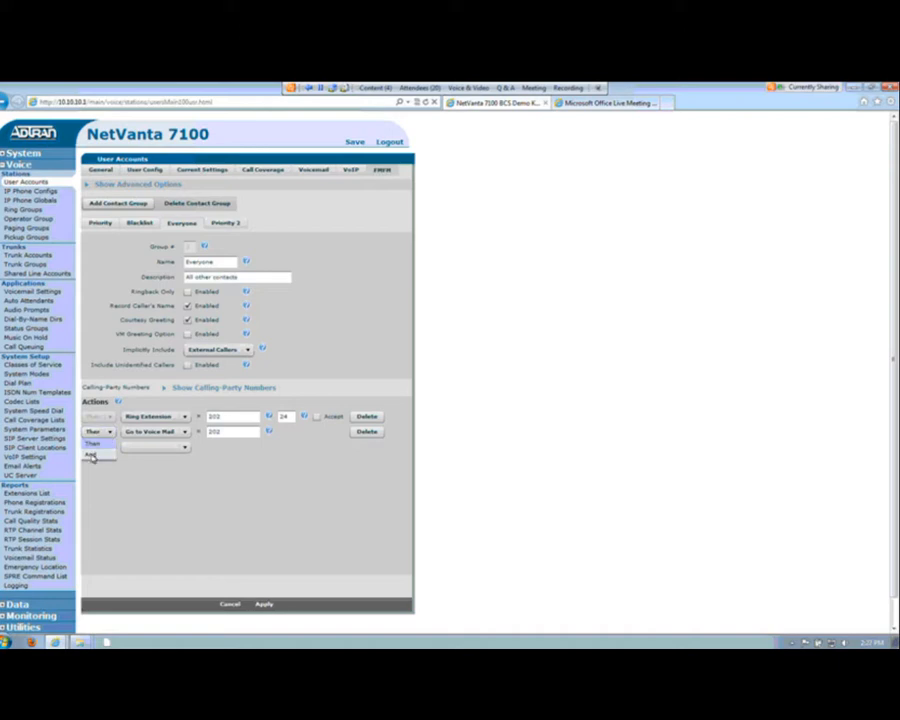
{"action": "left_click", "coordinate": [92, 457]}
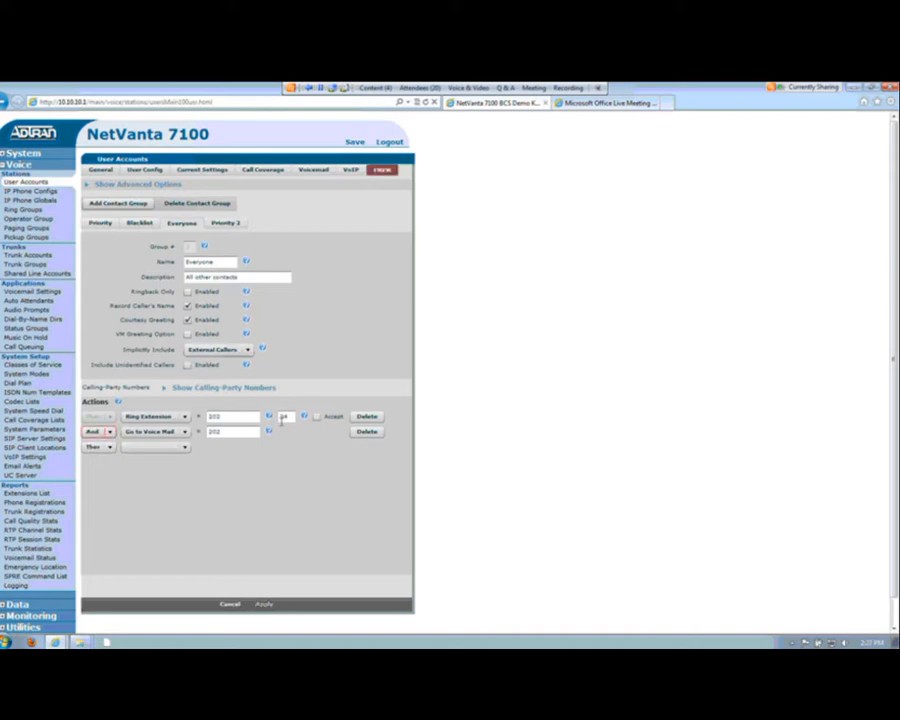
{"action": "left_click", "coordinate": [184, 431]}
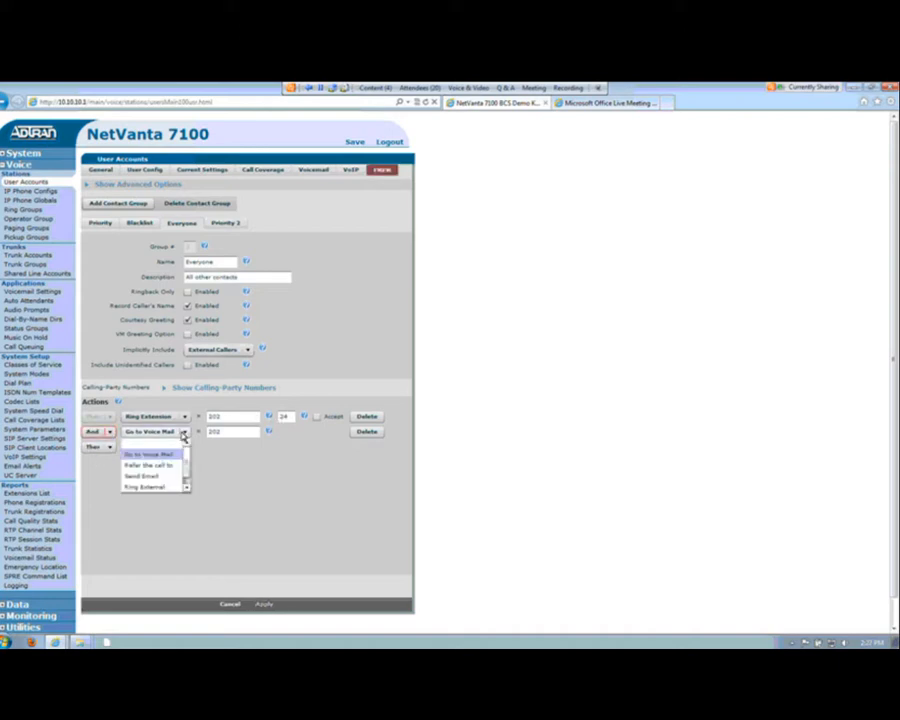
{"action": "left_click", "coordinate": [178, 486]}
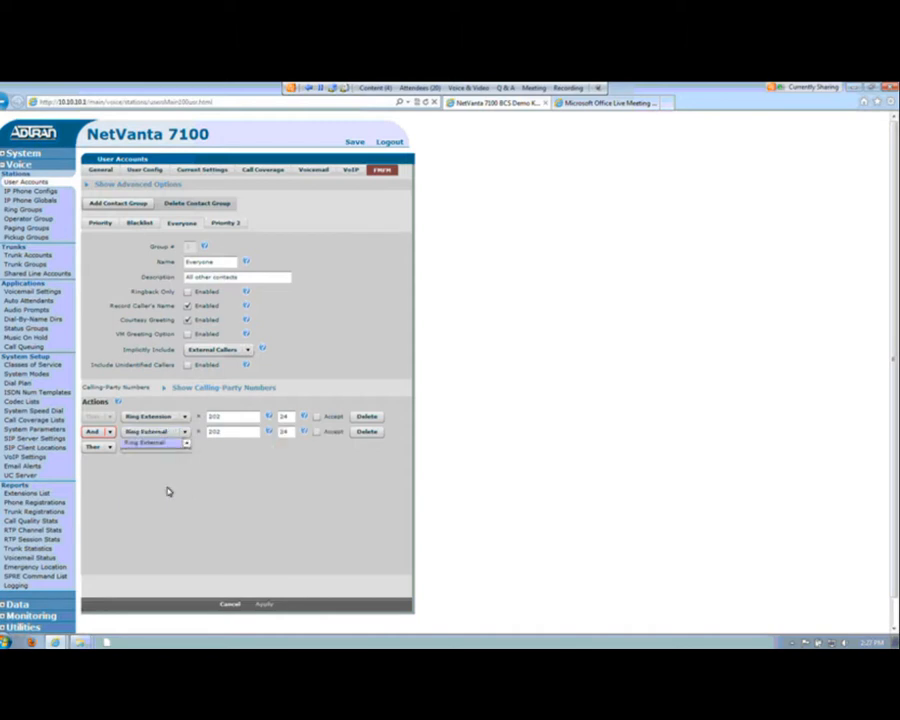
Step: Enter the external phone number for the Everyone group's Ring External action and set its ring duration to 30
{"action": "double_click", "coordinate": [215, 433]}
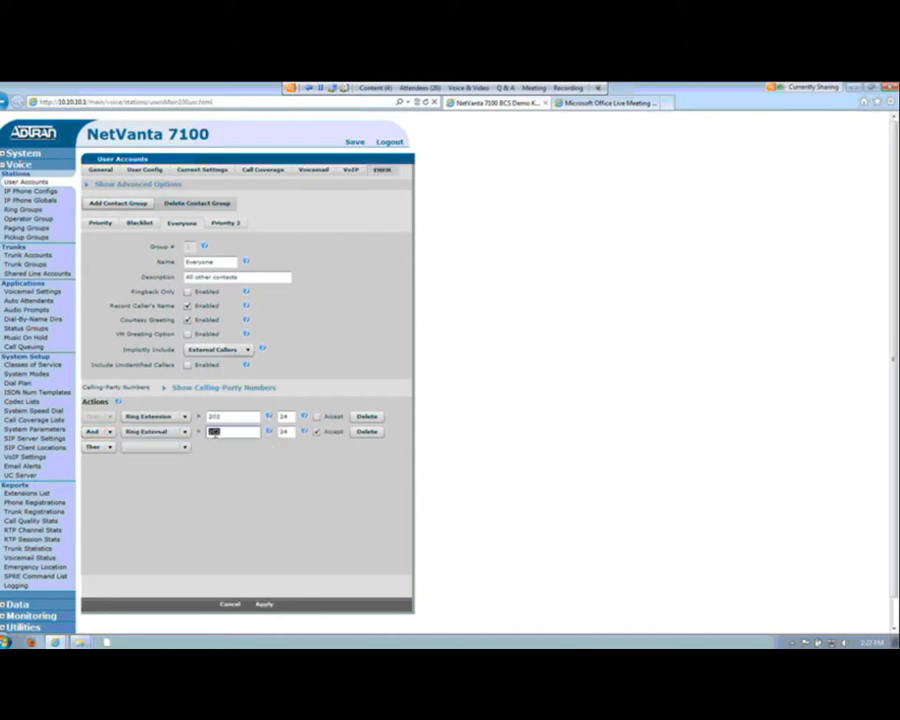
{"action": "type", "text": "9"}
{"action": "type", "text": "1"}
{"action": "key", "text": "BackSpace"}
{"action": "key", "text": "BackSpace"}
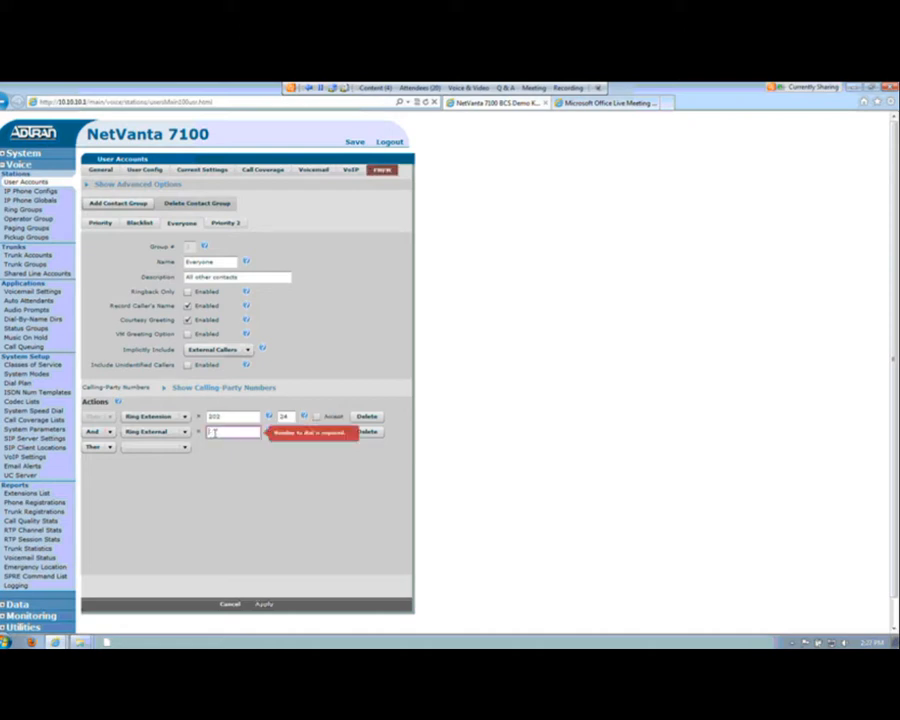
{"action": "type", "text": "15555"}
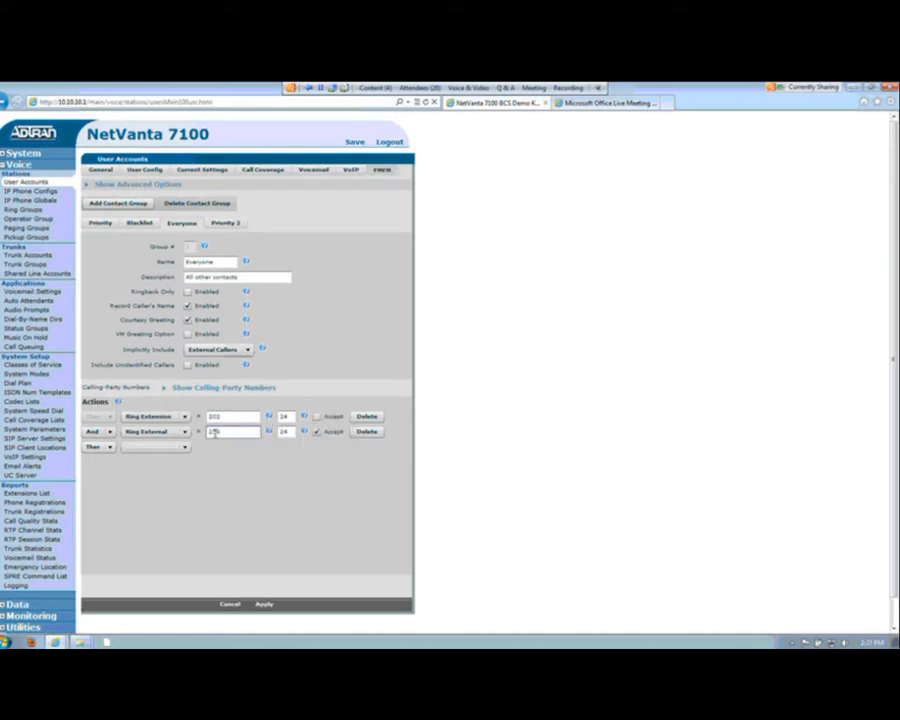
{"action": "type", "text": "51002"}
{"action": "double_click", "coordinate": [287, 432]}
{"action": "type", "text": "20"}
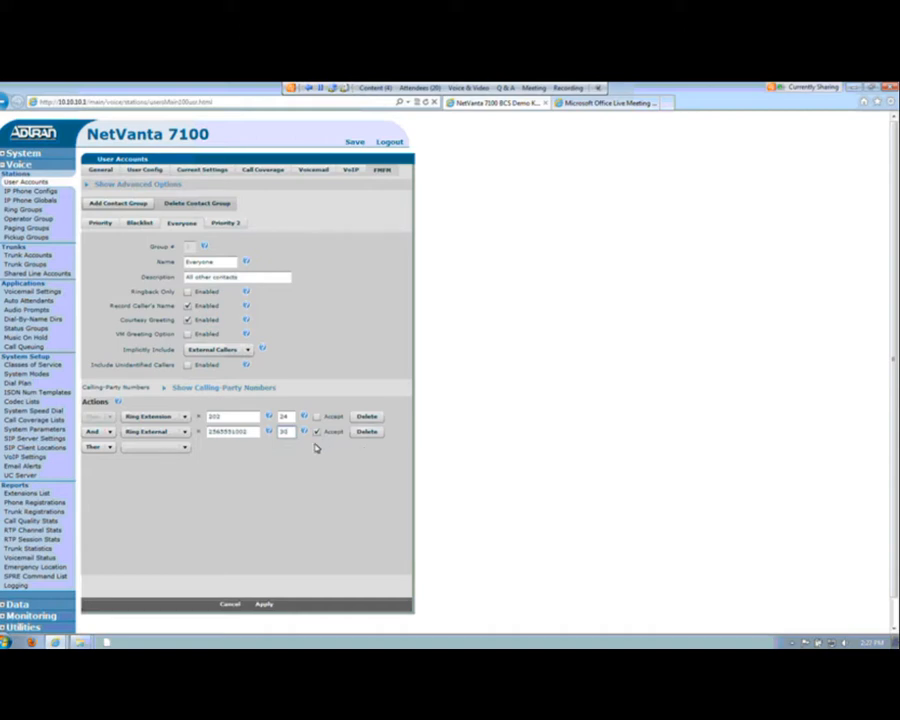
Step: Add an And Ring External action with a second external phone number to the Everyone group, followed by a Then Go to Voice Mail action
{"action": "left_click", "coordinate": [166, 450]}
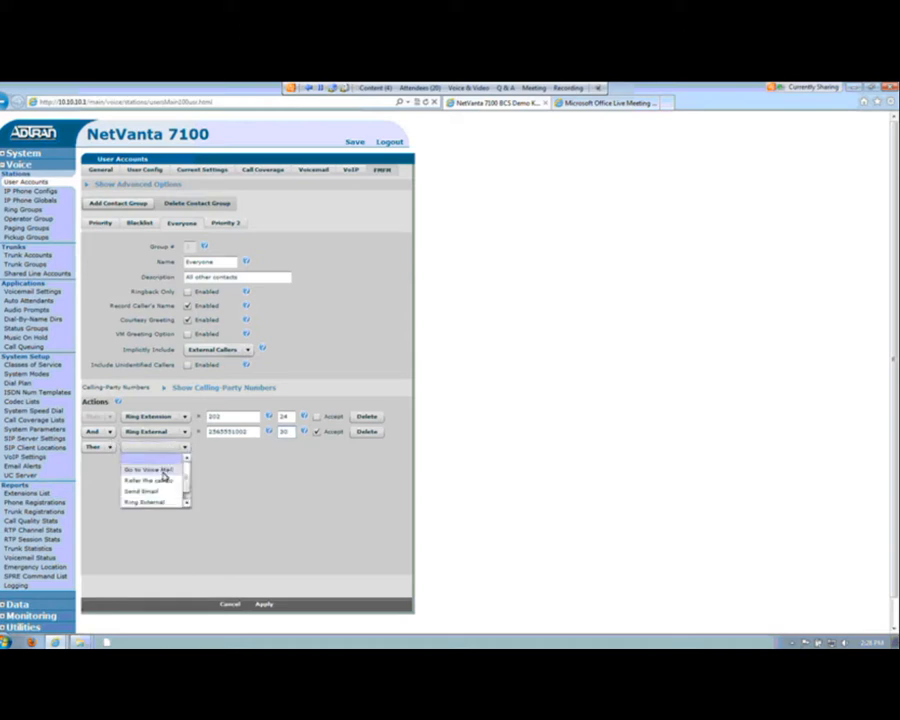
{"action": "left_click_drag", "start_coordinate": [187, 478], "coordinate": [188, 492]}
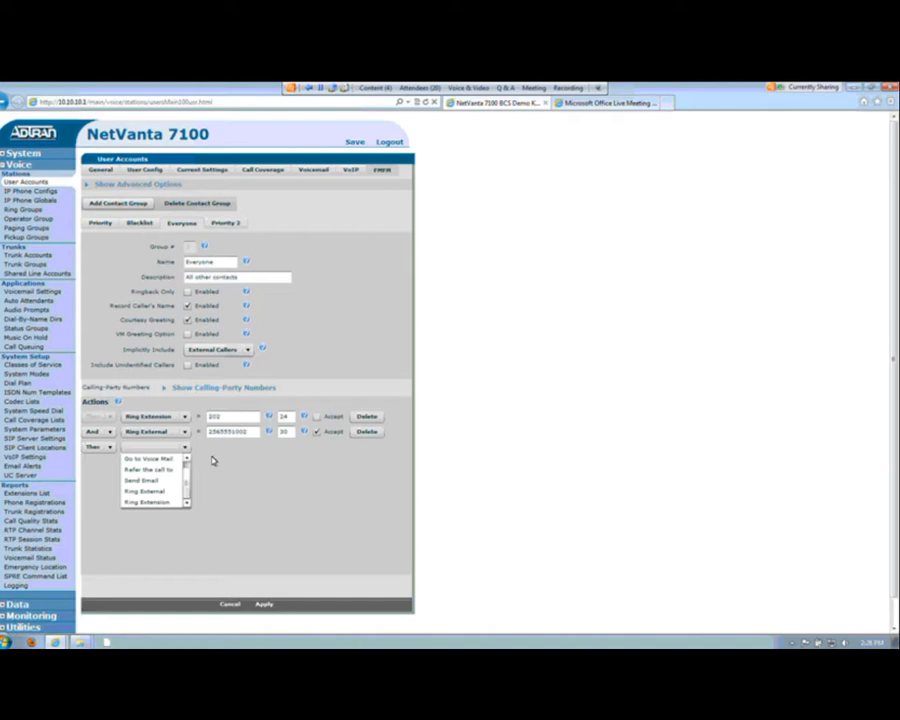
{"action": "left_click", "coordinate": [103, 447]}
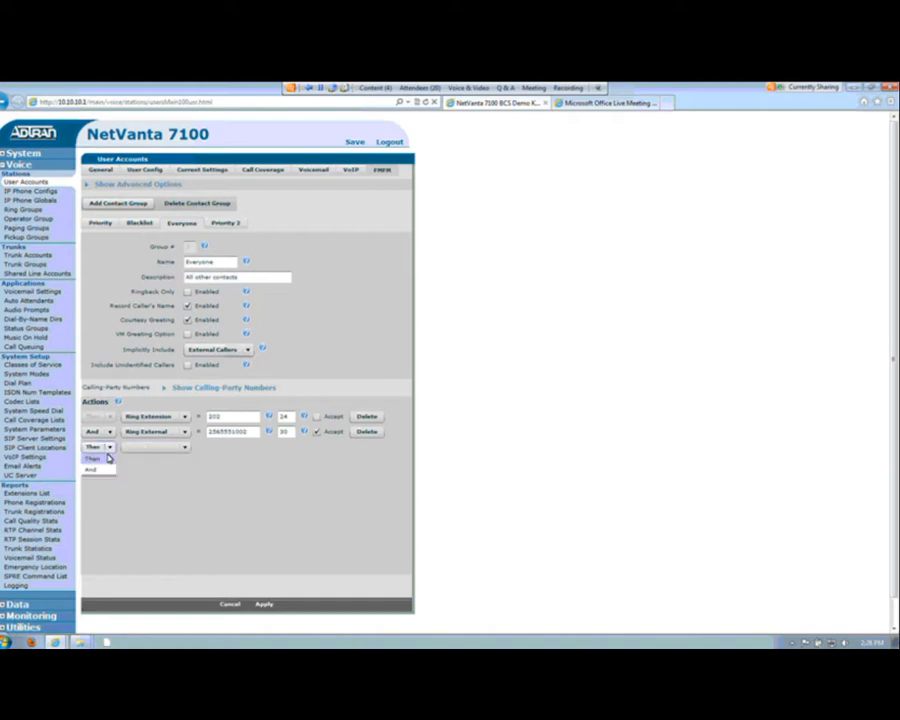
{"action": "left_click", "coordinate": [99, 472]}
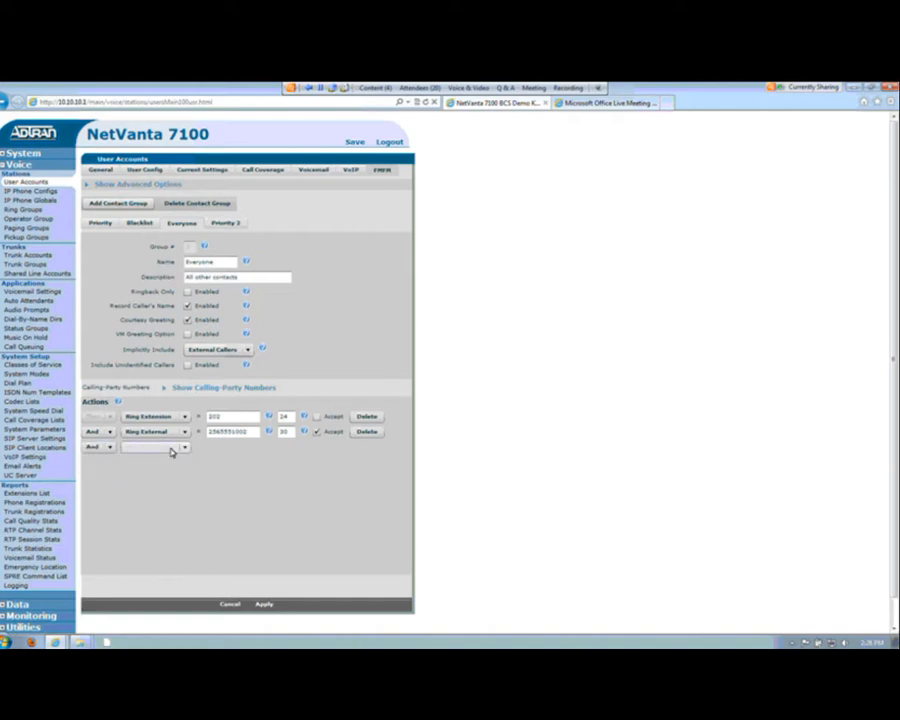
{"action": "left_click", "coordinate": [172, 449]}
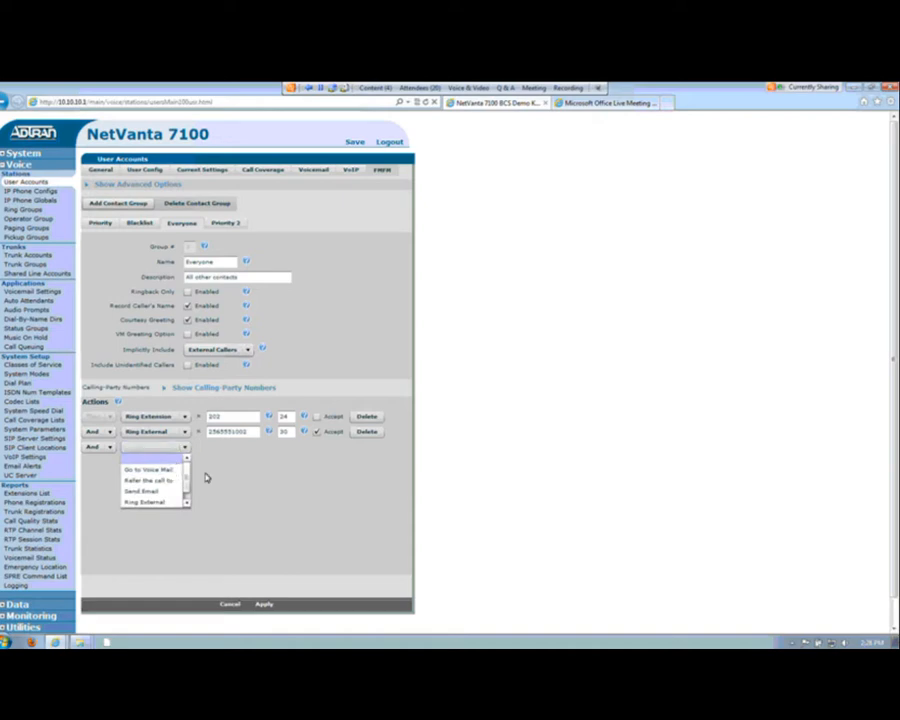
{"action": "left_click", "coordinate": [162, 500]}
{"action": "left_click", "coordinate": [232, 448]}
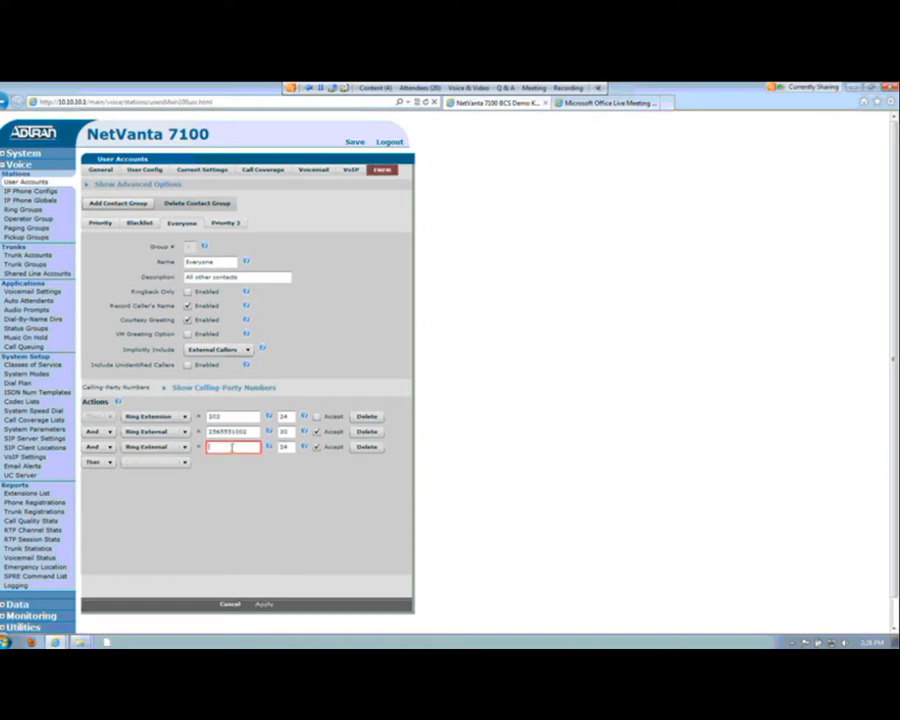
{"action": "type", "text": "2565"}
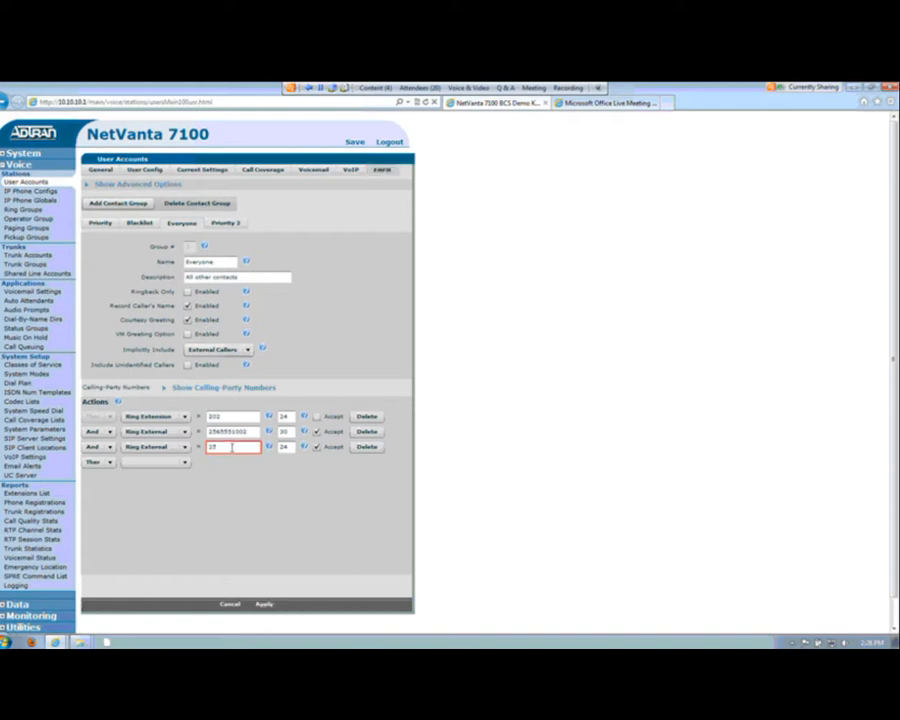
{"action": "type", "text": "552001001"}
{"action": "mouse_move", "coordinate": [318, 450]}
{"action": "left_click", "coordinate": [167, 463]}
{"action": "left_click", "coordinate": [132, 482]}
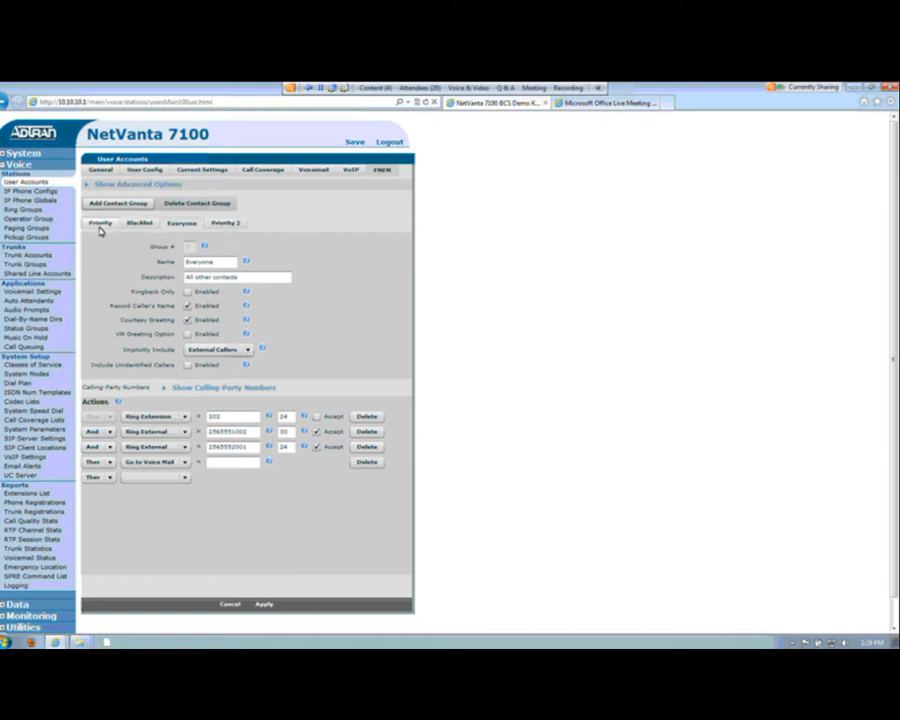
Step: Delete the Priority 2 contact group from the FindMe-FollowMe settings and confirm the deletion
{"action": "left_click", "coordinate": [227, 224]}
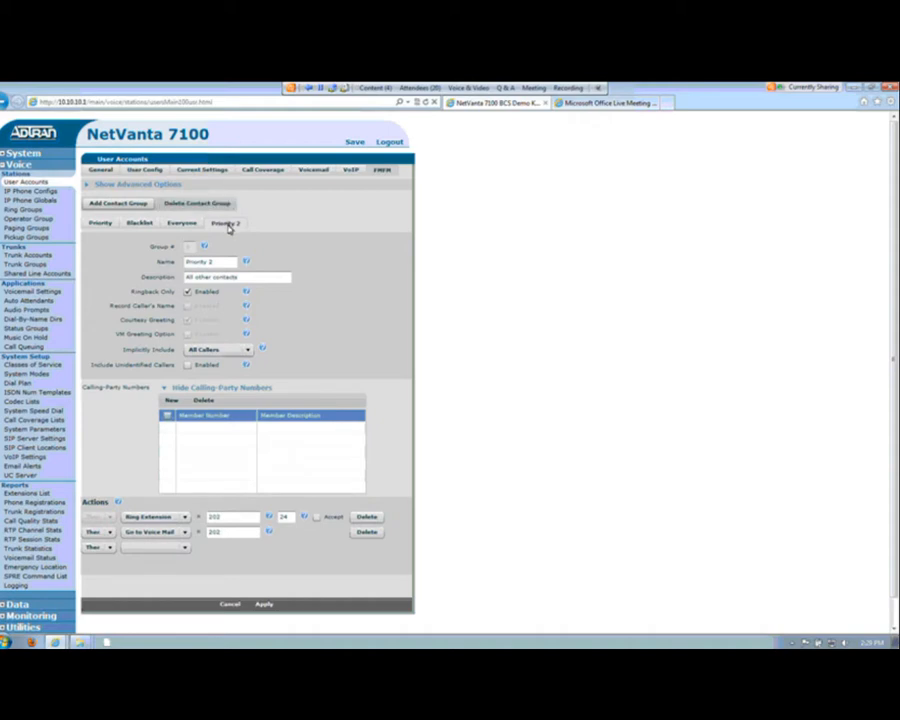
{"action": "left_click", "coordinate": [203, 203]}
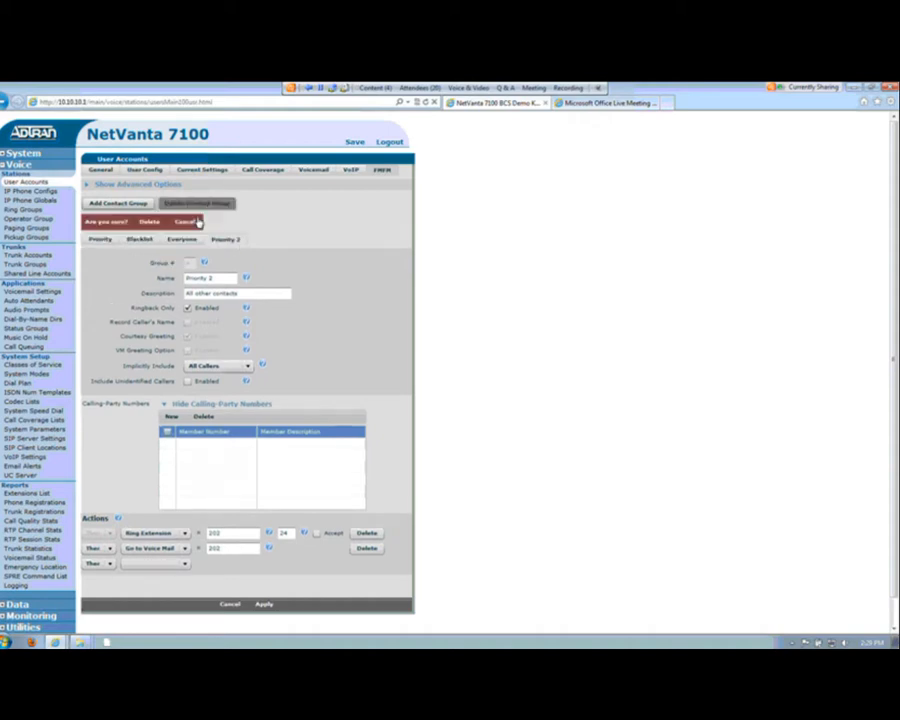
{"action": "left_click", "coordinate": [149, 222]}
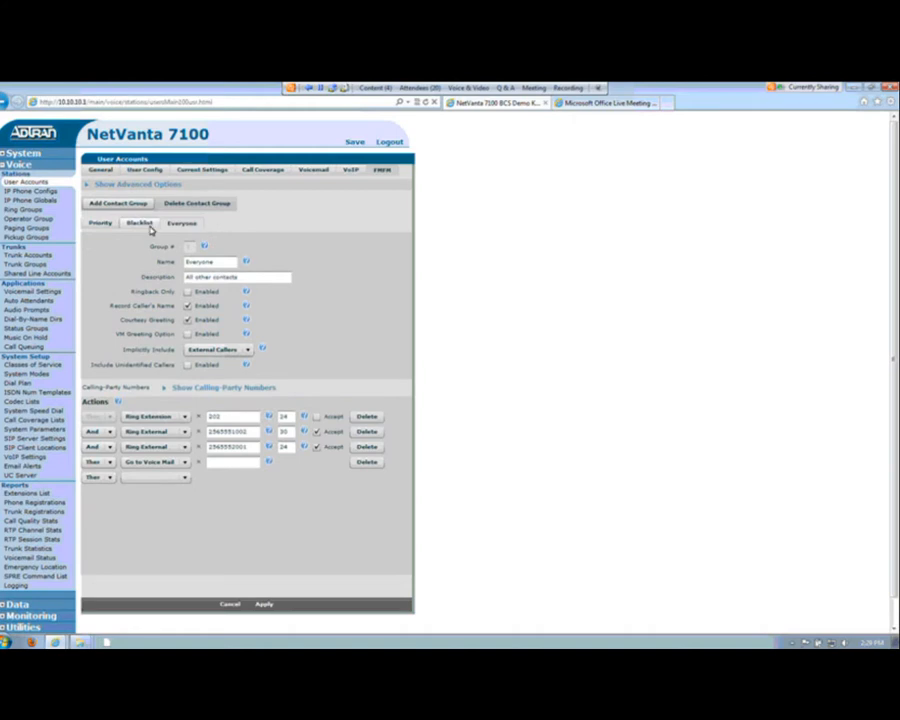
Step: Add a Refer the call to action with destination 210 to the Blacklist contact group
{"action": "left_click", "coordinate": [138, 224]}
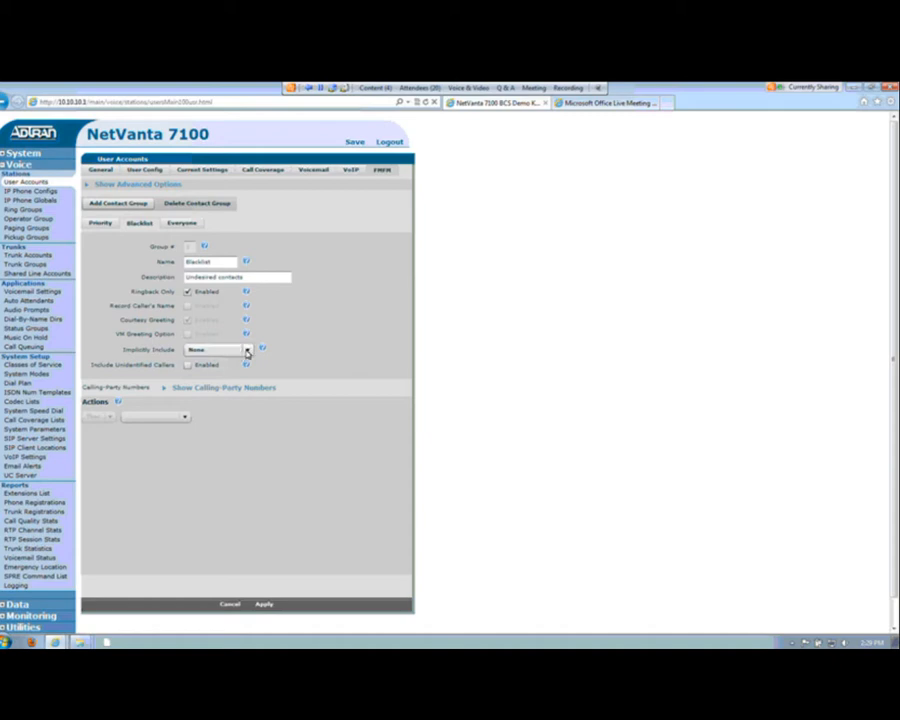
{"action": "mouse_move", "coordinate": [162, 391]}
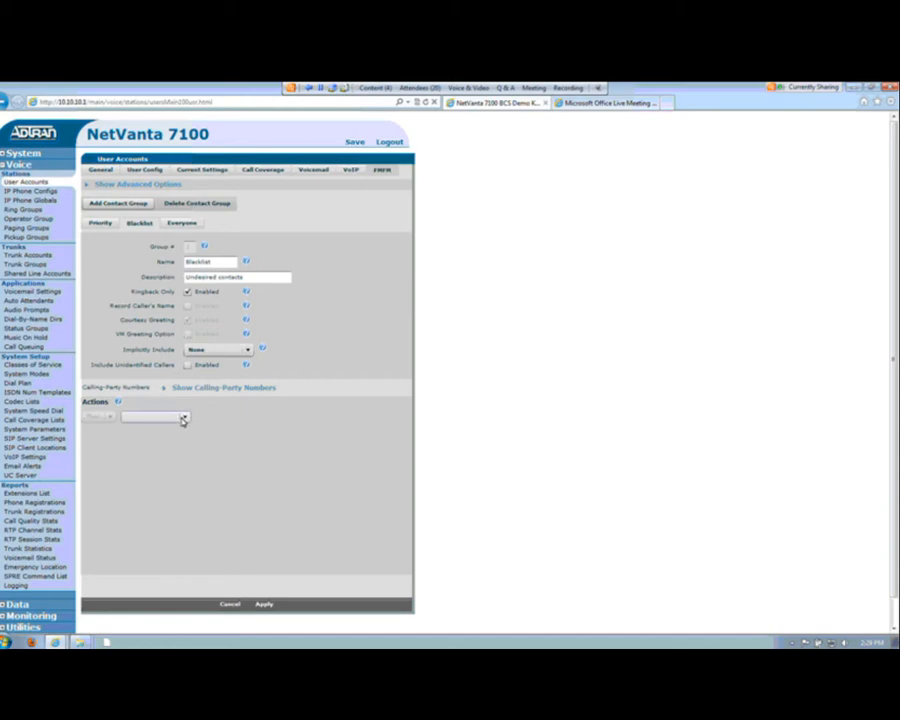
{"action": "left_click", "coordinate": [182, 420]}
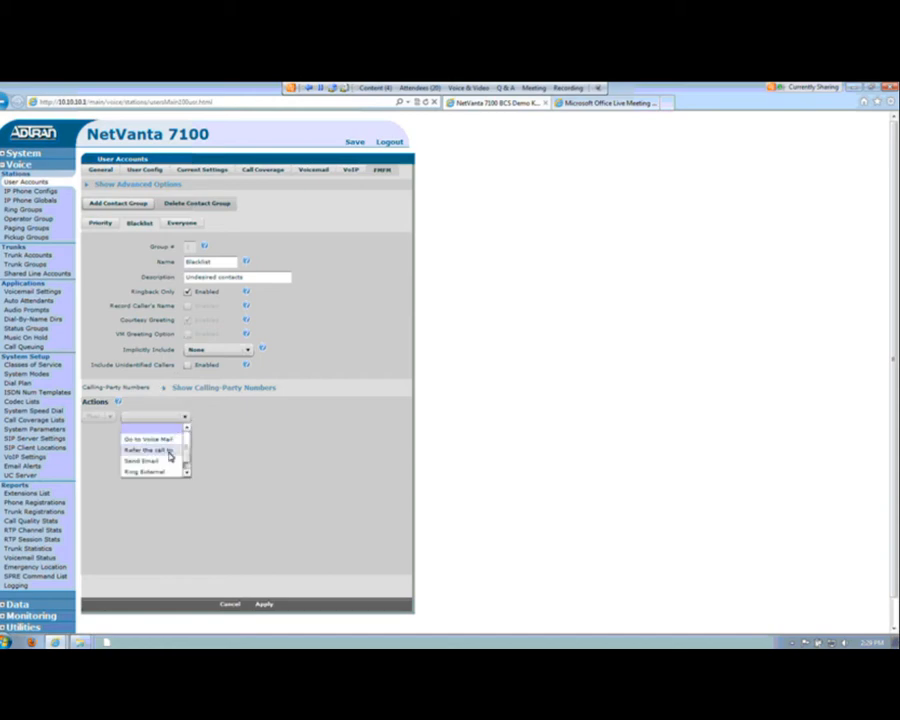
{"action": "left_click", "coordinate": [170, 452]}
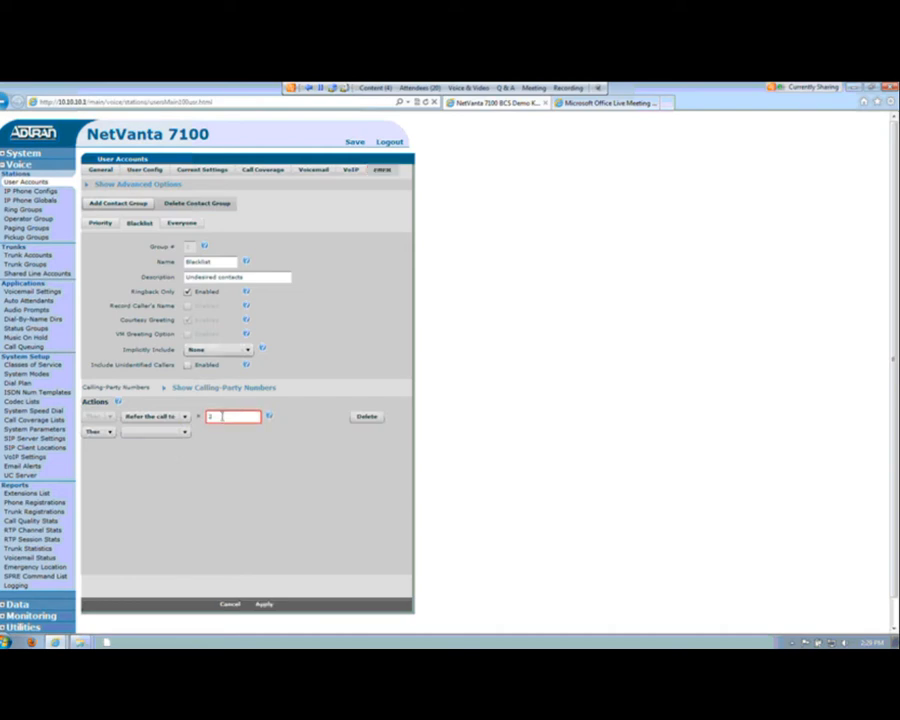
{"action": "type", "text": "210"}
Step: Add a calling-party member to the Blacklist group, entering the caller's phone number and the description "unwanted caller"
{"action": "left_click", "coordinate": [165, 390]}
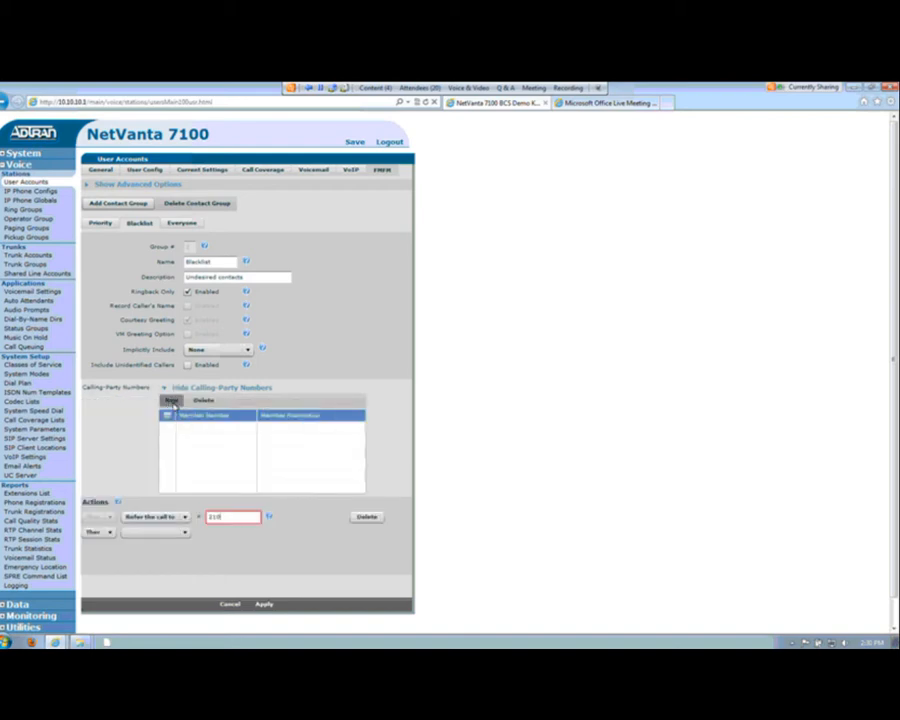
{"action": "left_click", "coordinate": [172, 401]}
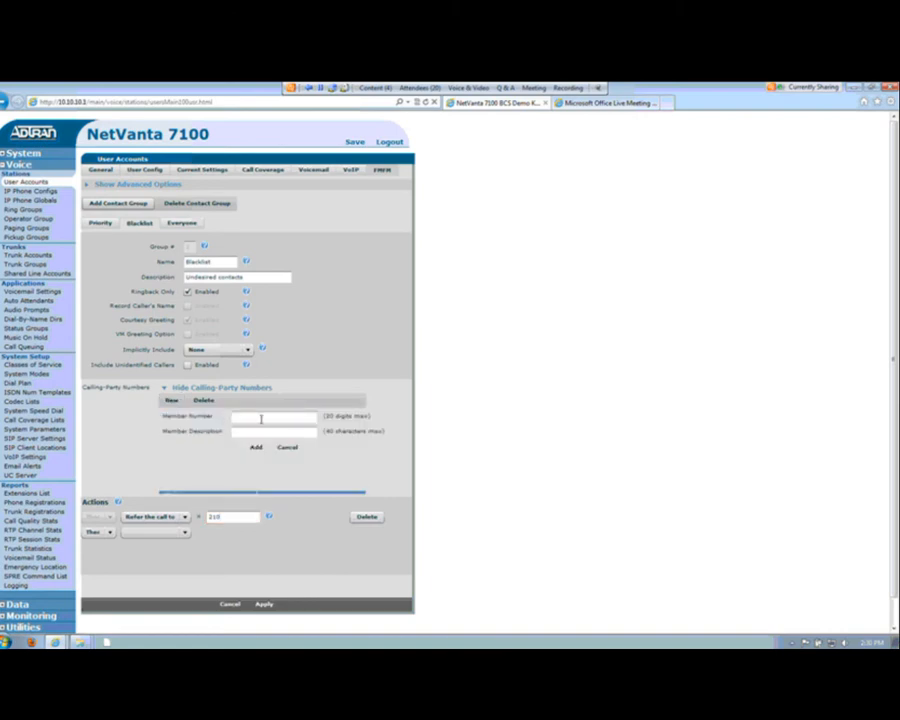
{"action": "left_click", "coordinate": [260, 420]}
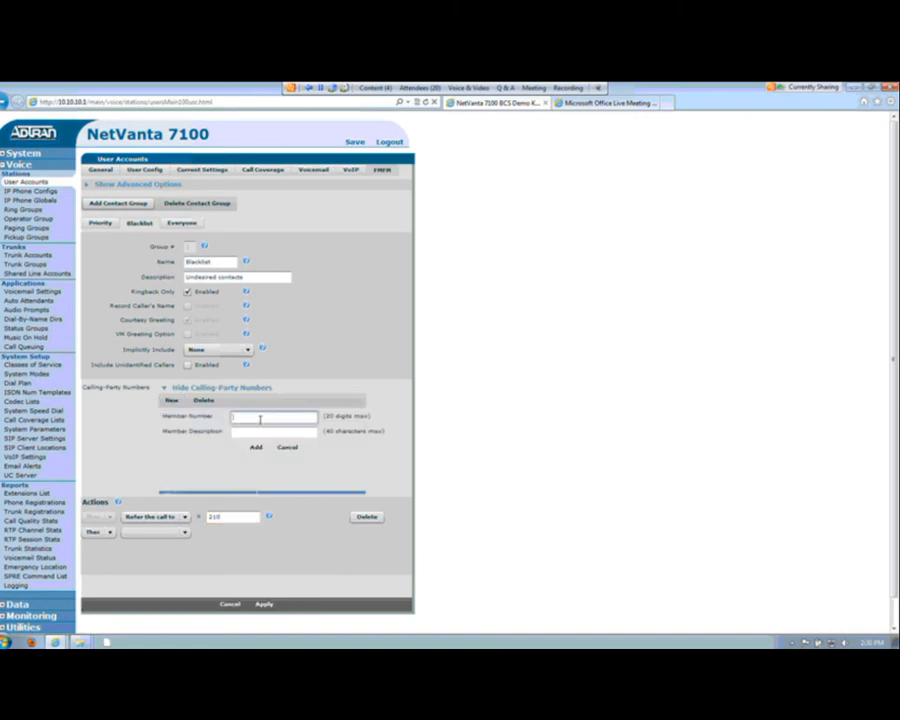
{"action": "type", "text": "2565555003"}
{"action": "left_click", "coordinate": [273, 431]}
{"action": "type", "text": "unwant"}
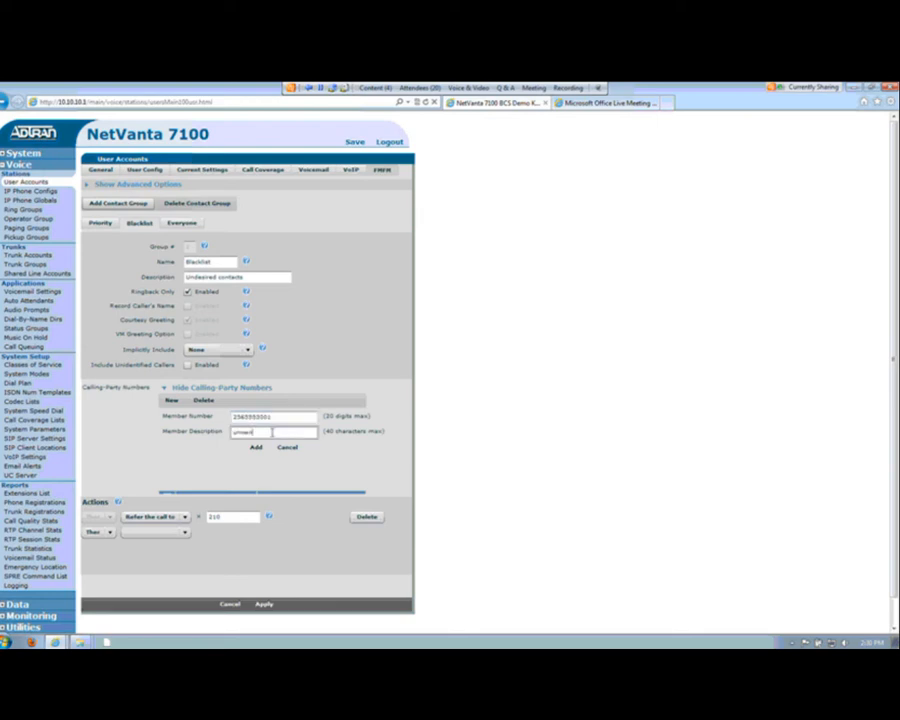
{"action": "type", "text": "ed caller"}
{"action": "left_click", "coordinate": [256, 447]}
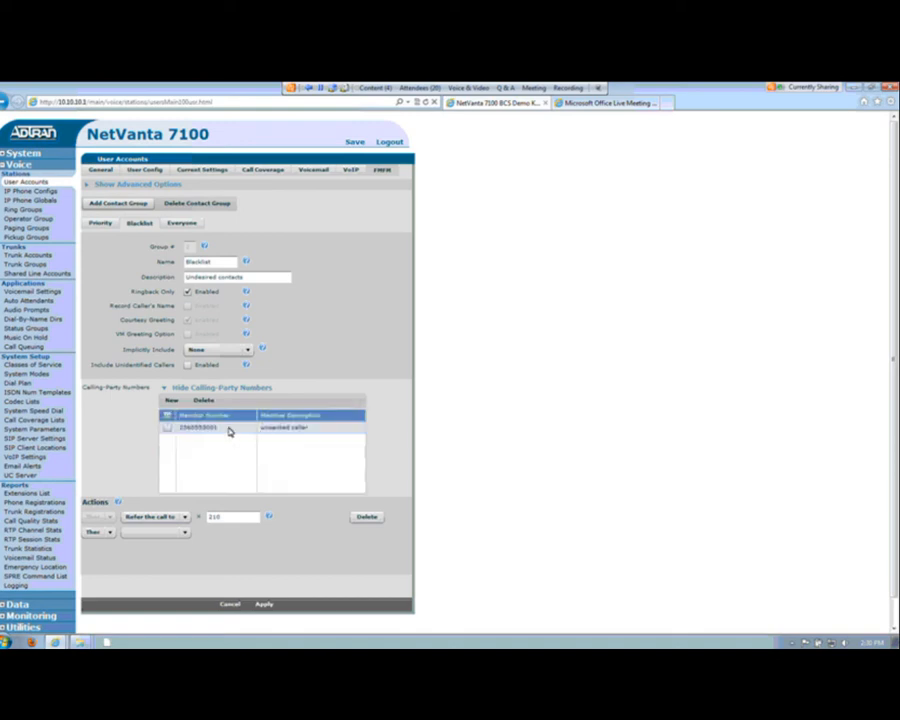